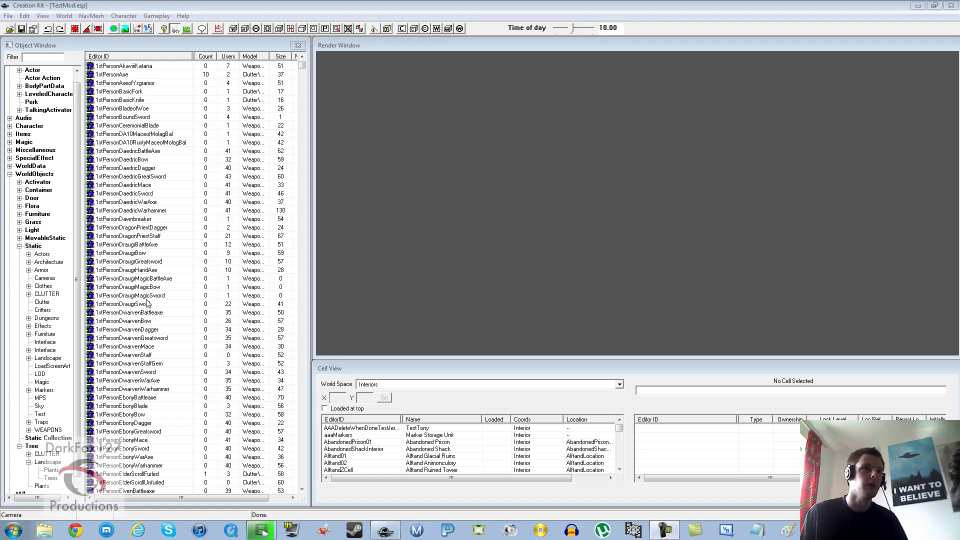
Step: Collapse WorldObjects and Actors, then list the Magic > Enchantment records
{"action": "left_click", "coordinate": [122, 236]}
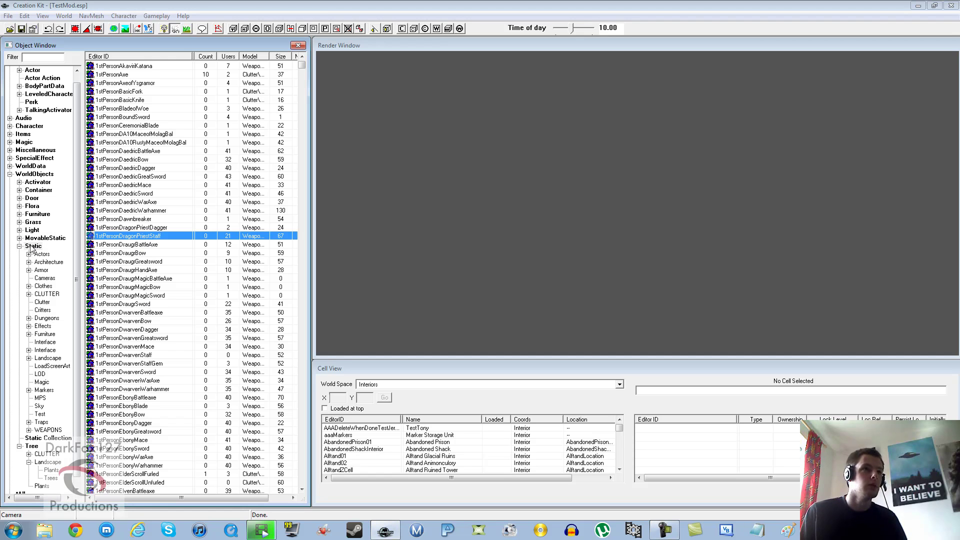
{"action": "left_click", "coordinate": [9, 174]}
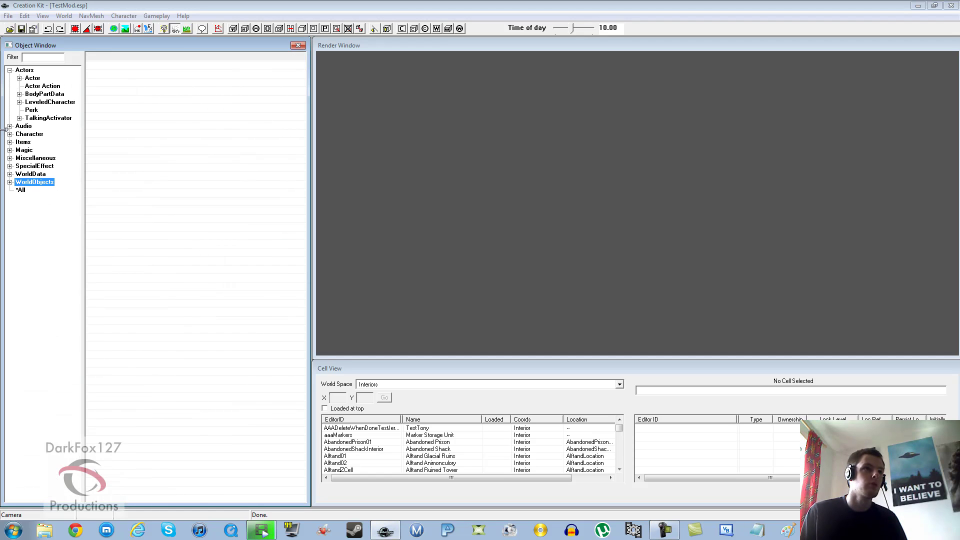
{"action": "left_click", "coordinate": [10, 70]}
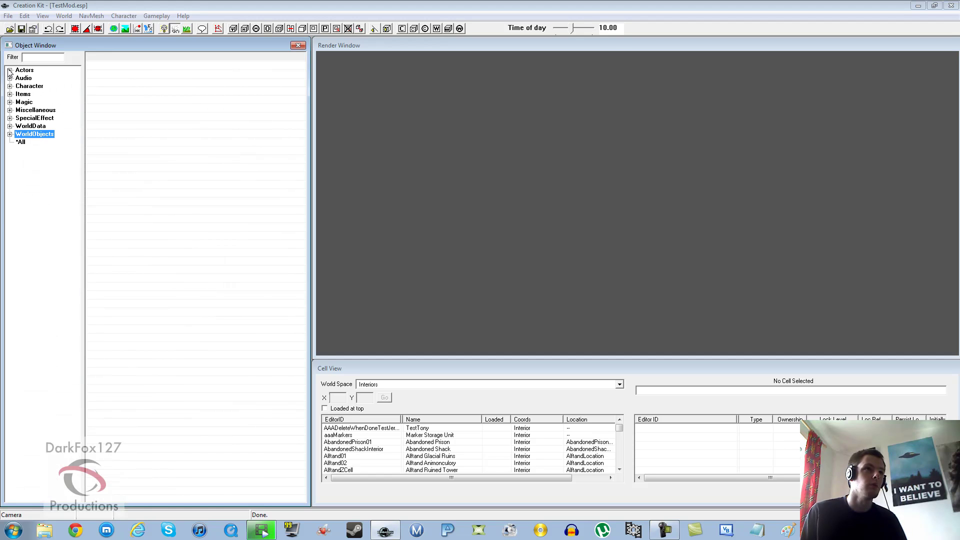
{"action": "left_click", "coordinate": [10, 102]}
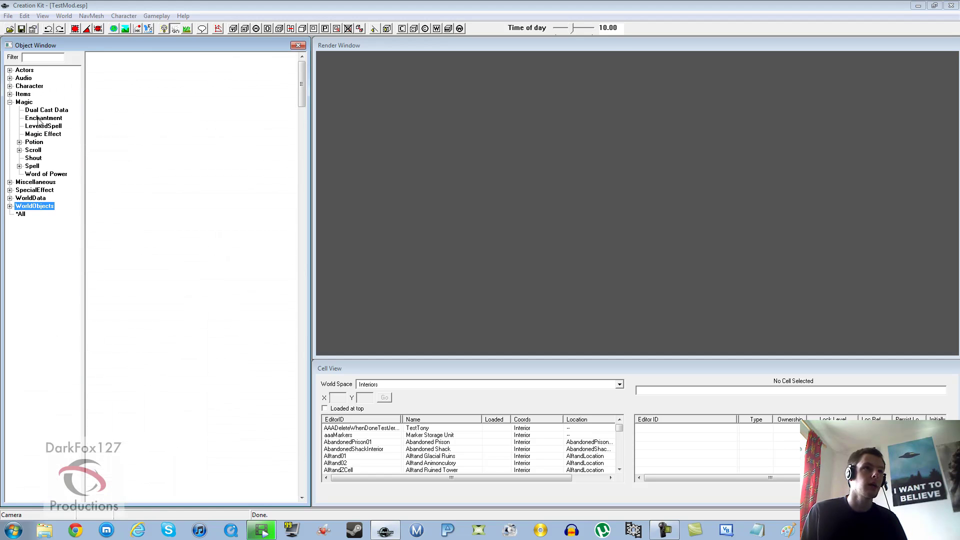
{"action": "left_click", "coordinate": [40, 118]}
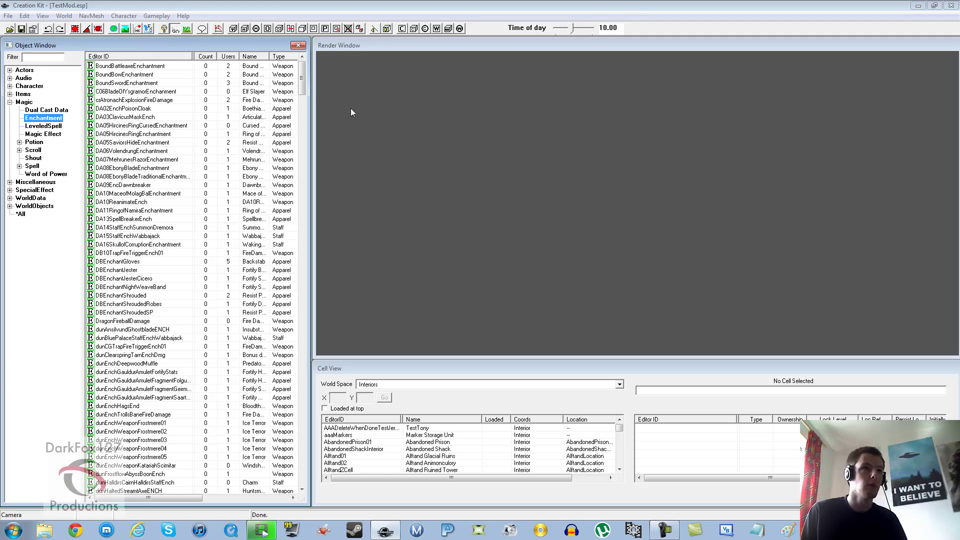
Step: Examine existing enchantments such as the Ebony Blade one and DBEnchantJester
{"action": "mouse_move", "coordinate": [302, 76]}
{"action": "left_mouse_down"}
{"action": "mouse_move", "coordinate": [294, 376]}
{"action": "mouse_move", "coordinate": [302, 84]}
{"action": "left_mouse_up"}
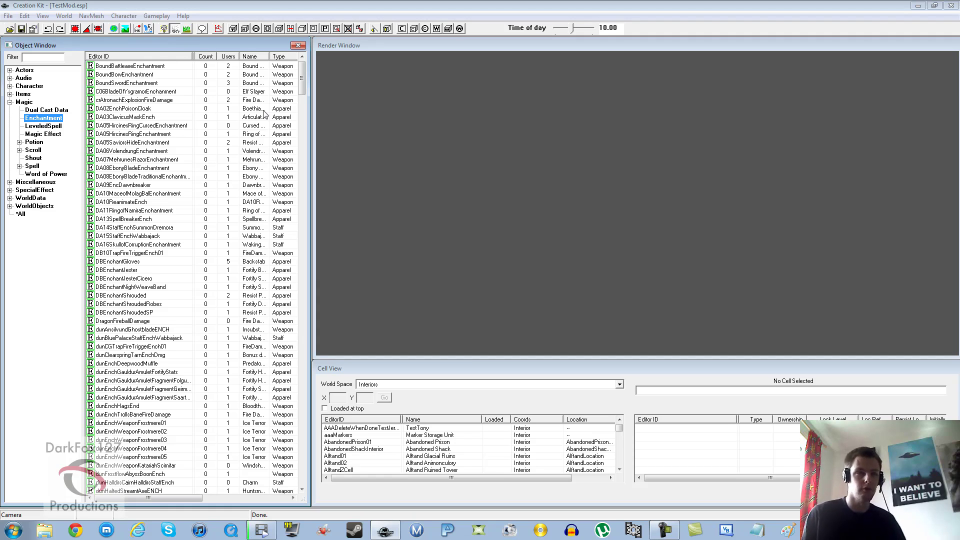
{"action": "left_click", "coordinate": [178, 178]}
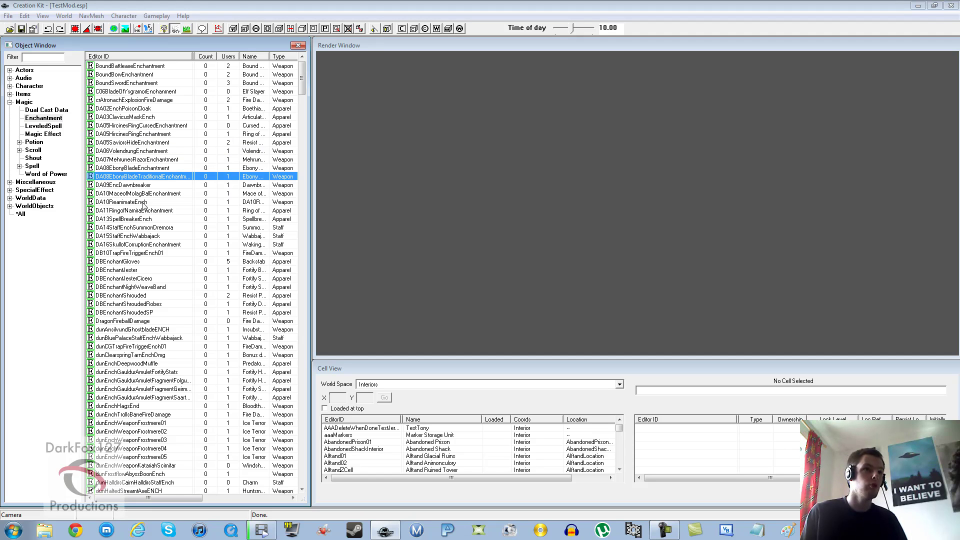
{"action": "left_click", "coordinate": [136, 270]}
{"action": "scroll", "coordinate": [136, 270], "scroll_direction": "down", "scroll_amount": 17}
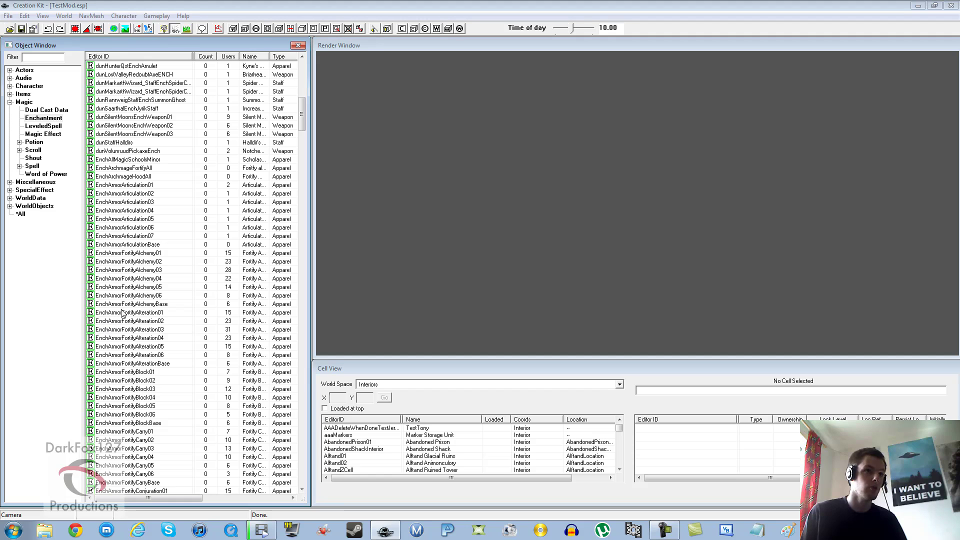
{"action": "scroll", "coordinate": [101, 205], "scroll_direction": "up", "scroll_amount": 3}
Step: List magic effects, jump to 'ench' entries and select EnchFortifyCarryConstantSelf
{"action": "left_click", "coordinate": [44, 134]}
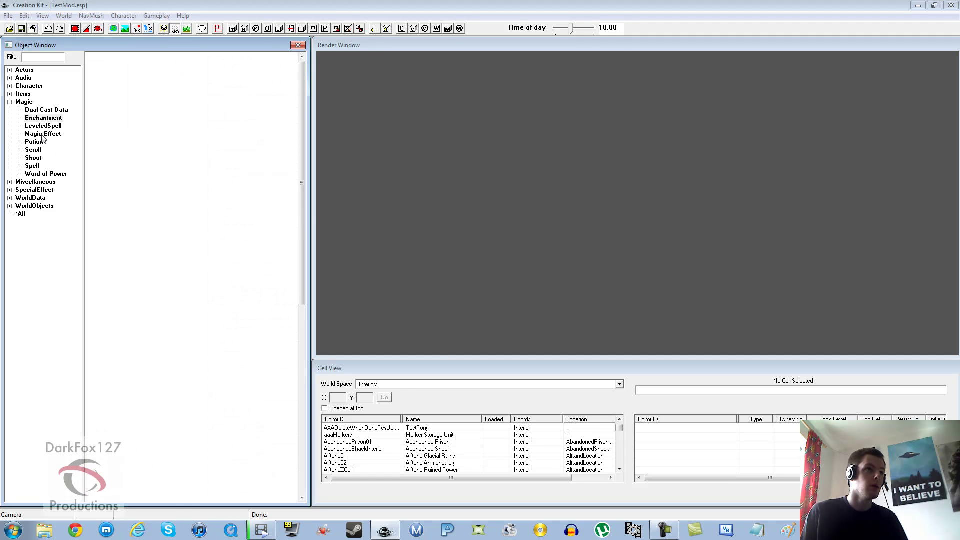
{"action": "left_click", "coordinate": [190, 150]}
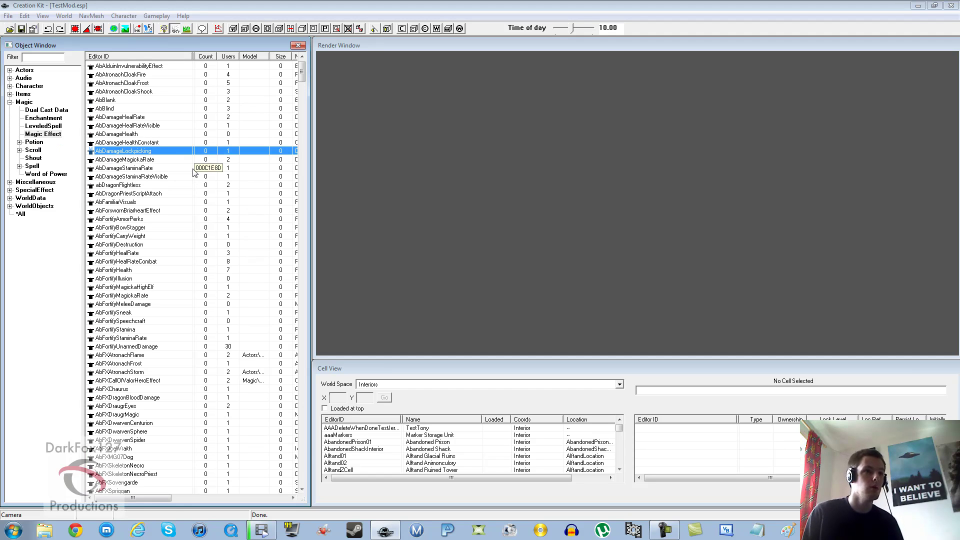
{"action": "type", "text": "ench"}
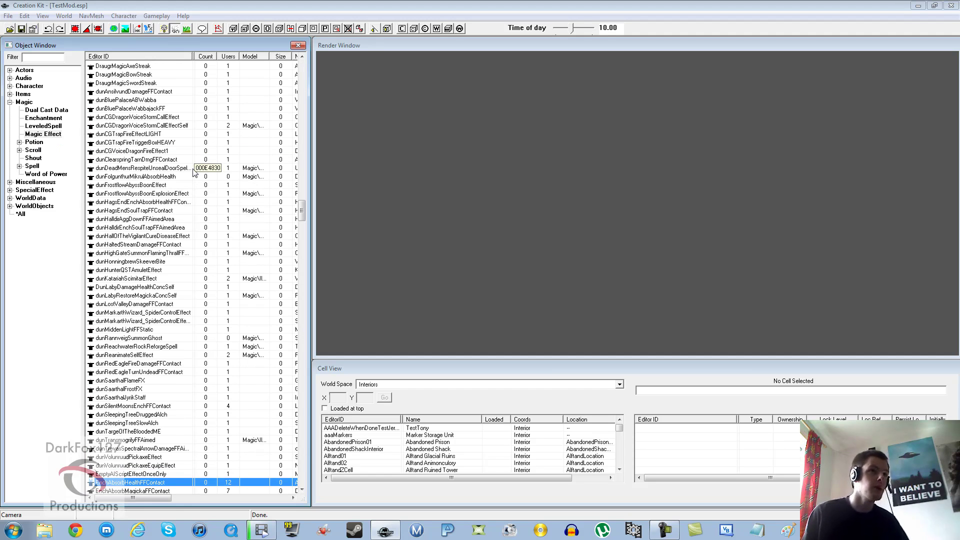
{"action": "scroll", "coordinate": [169, 395], "scroll_direction": "down", "scroll_amount": 13}
{"action": "left_click", "coordinate": [147, 287]}
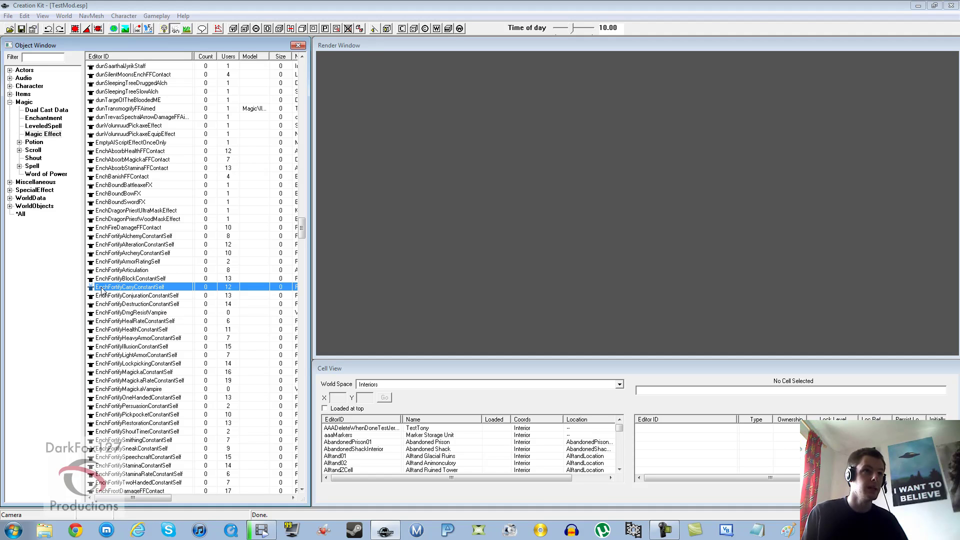
Step: Browse further Ench effects like the robes fortify restoration and EnchResistDiseaseConstantSelf
{"action": "scroll", "coordinate": [142, 307], "scroll_direction": "down", "scroll_amount": 11}
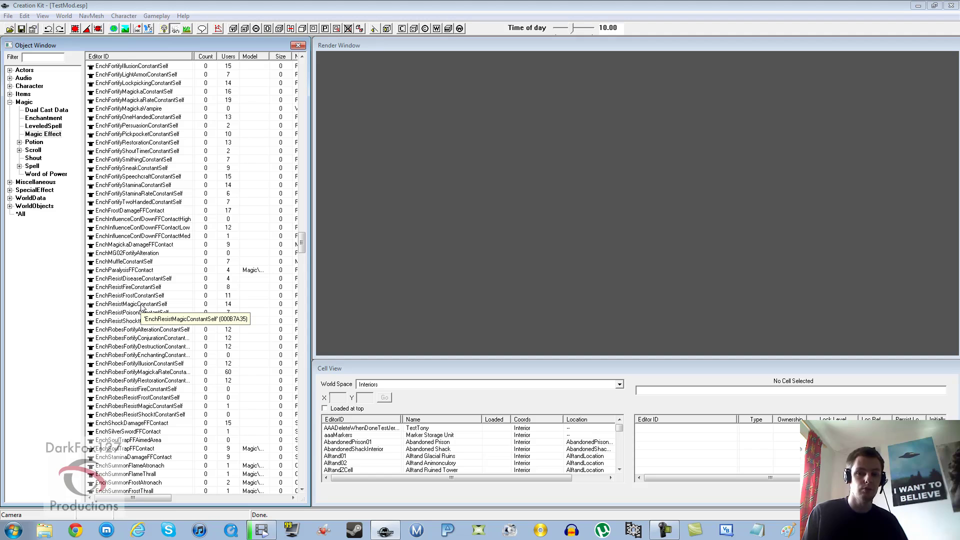
{"action": "scroll", "coordinate": [142, 307], "scroll_direction": "down", "scroll_amount": 3}
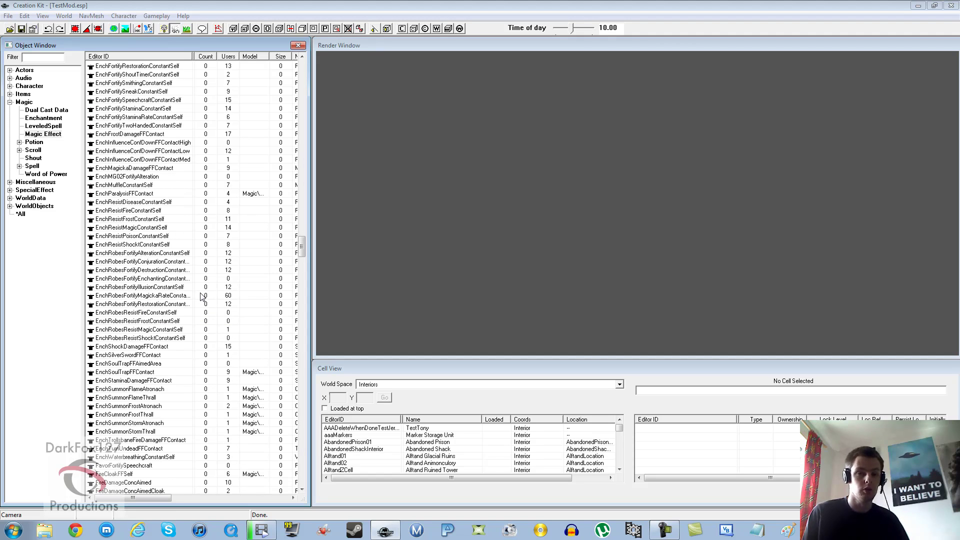
{"action": "left_click", "coordinate": [178, 305]}
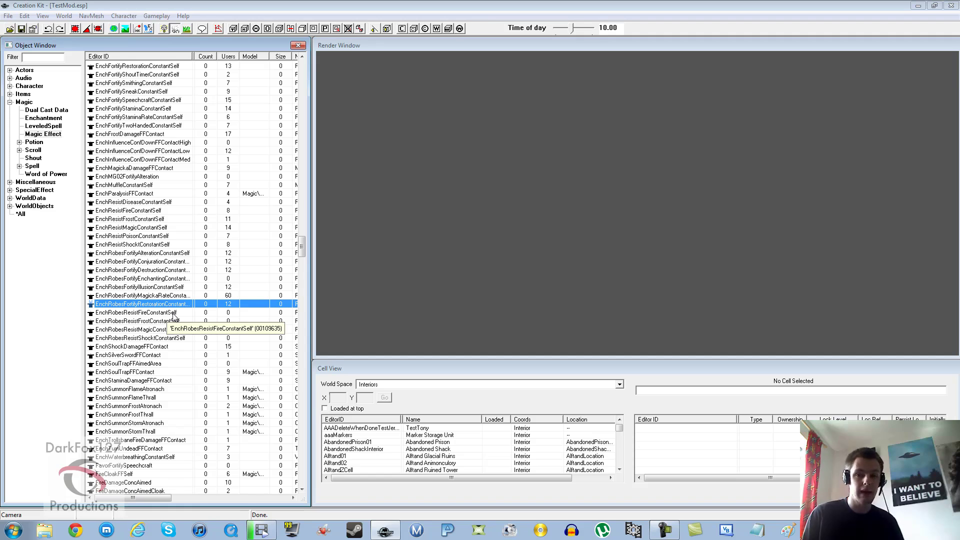
{"action": "left_click", "coordinate": [149, 202]}
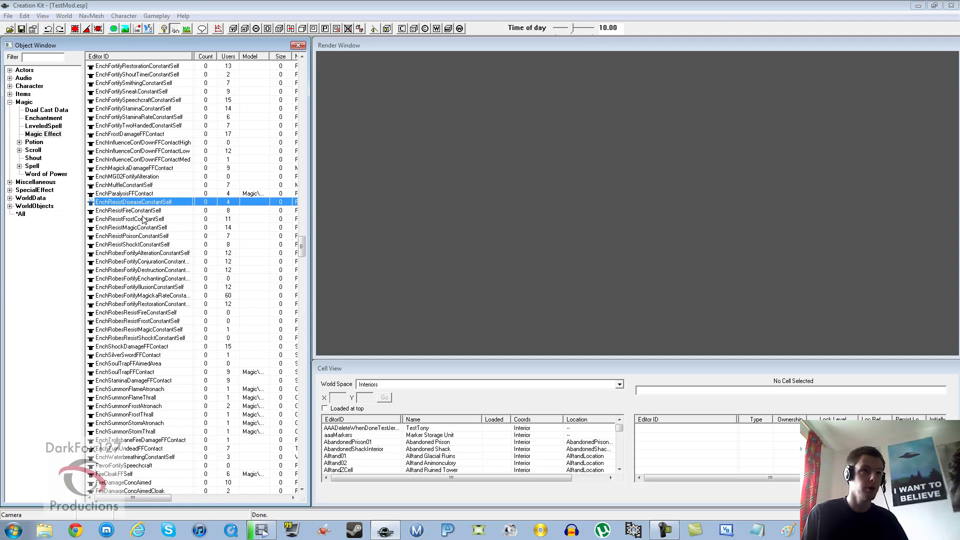
{"action": "scroll", "coordinate": [144, 220], "scroll_direction": "up", "scroll_amount": 1}
{"action": "left_click", "coordinate": [40, 57]}
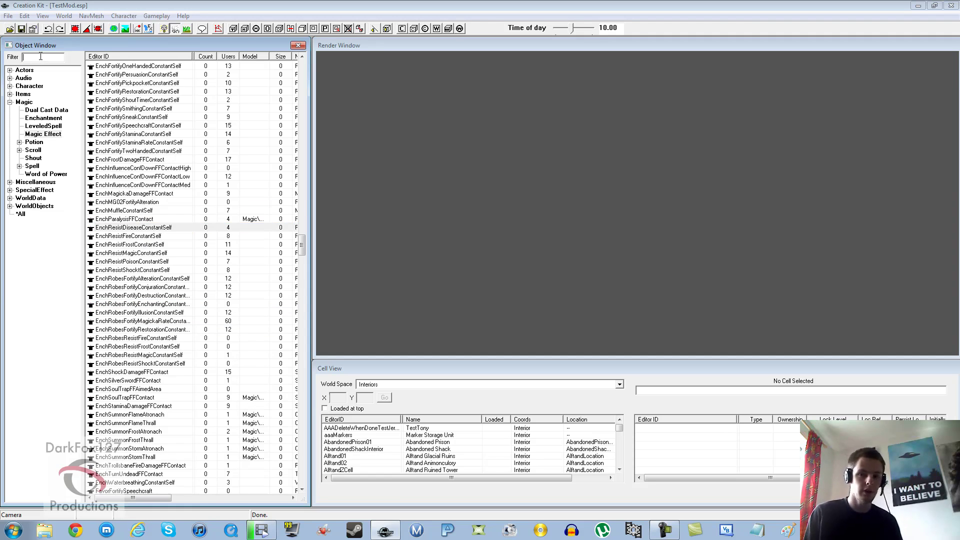
Step: Filter magic effects by 'frost' and open FrostCloakFFSelf for editing
{"action": "type", "text": "frost"}
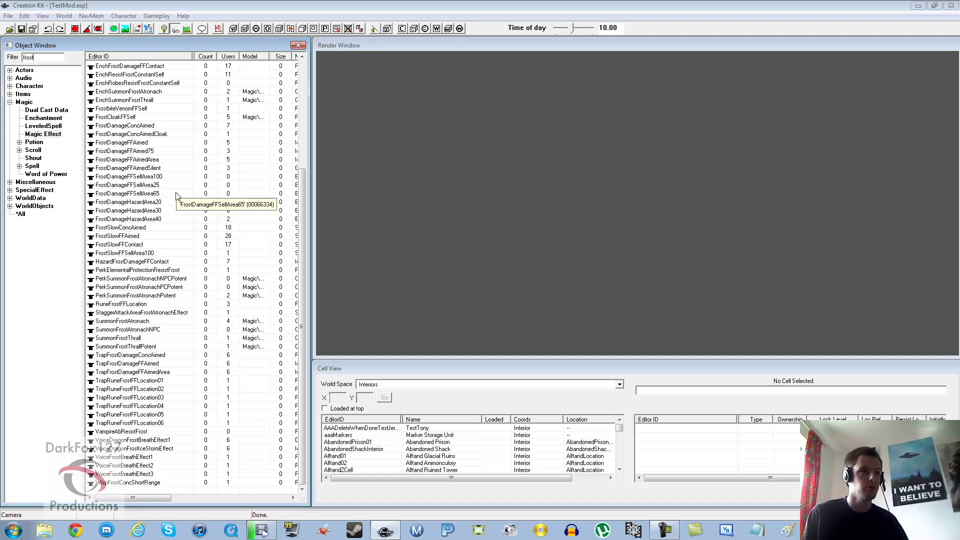
{"action": "left_click", "coordinate": [150, 203]}
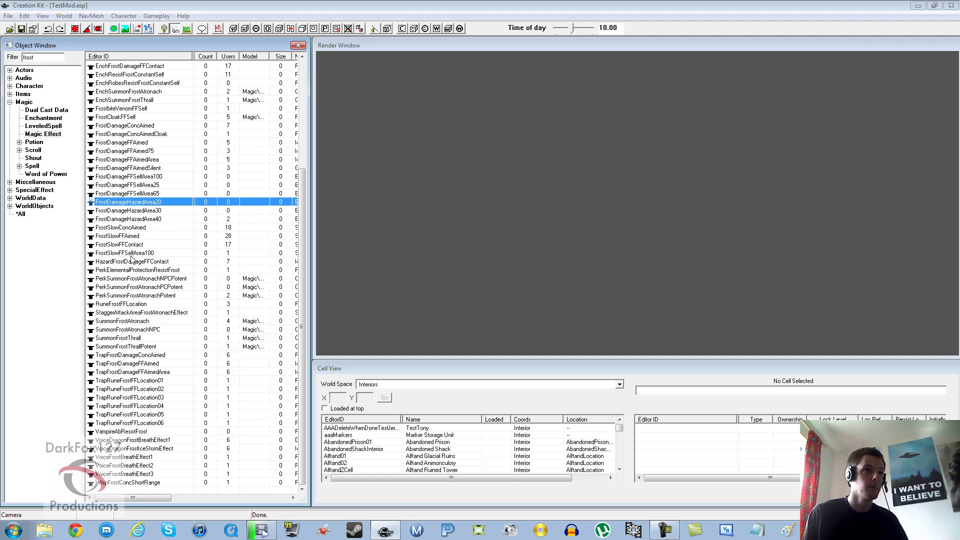
{"action": "left_click", "coordinate": [143, 245]}
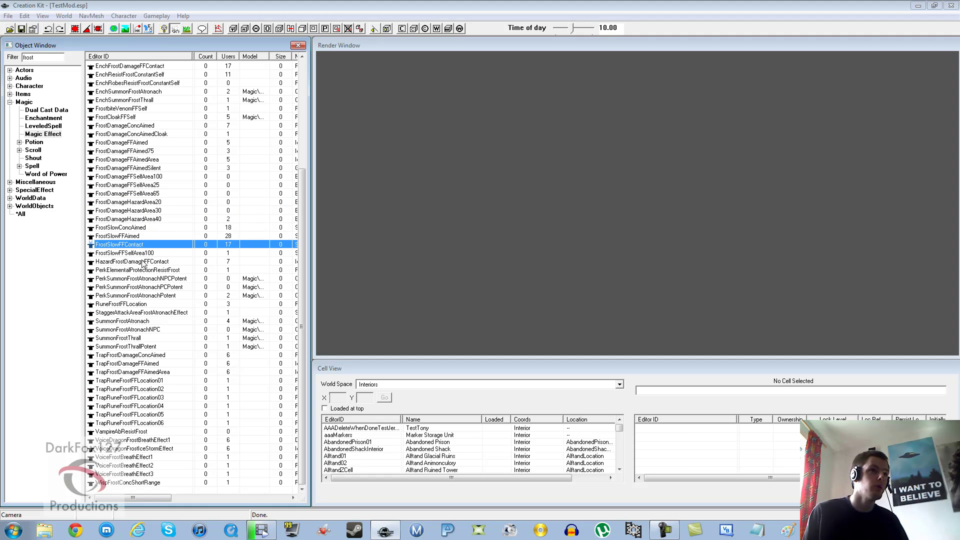
{"action": "left_click", "coordinate": [121, 119]}
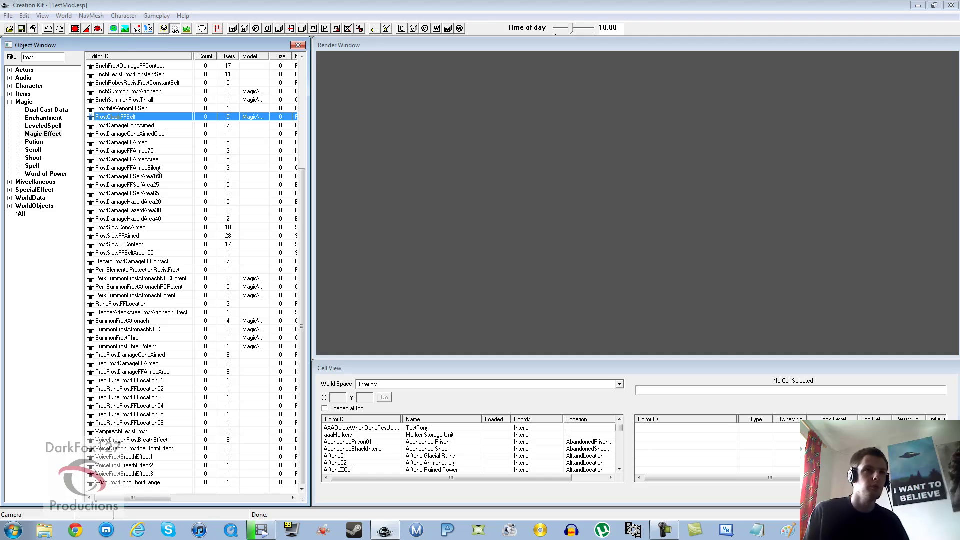
{"action": "key", "text": "Return"}
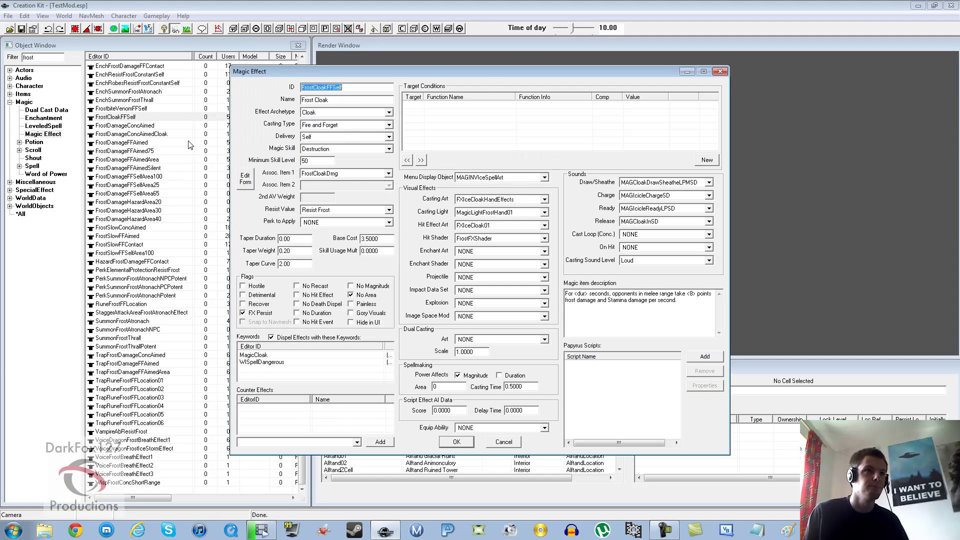
Step: Set FrostCloakFFSelf's casting type to Constant Effect and tick the No Duration and Painless flags
{"action": "left_click", "coordinate": [347, 87]}
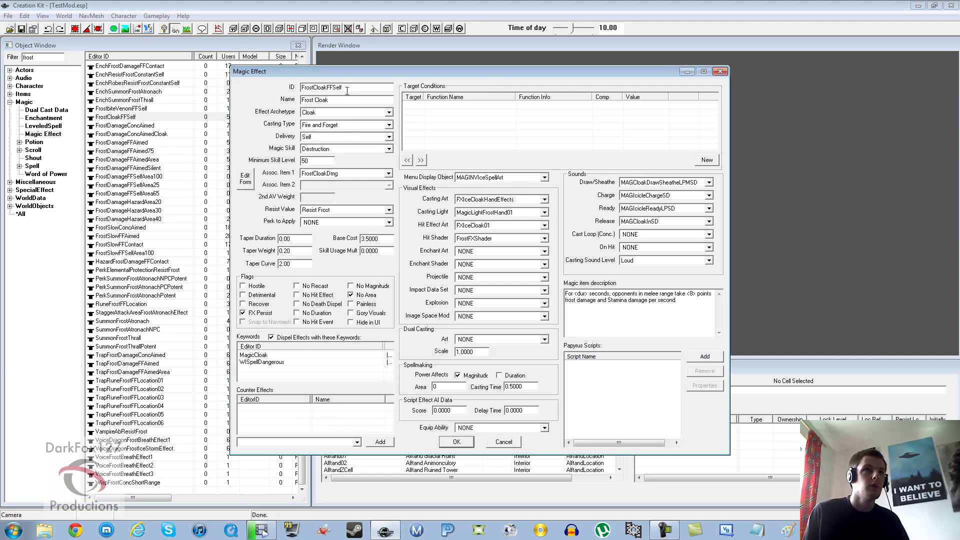
{"action": "left_click", "coordinate": [323, 125]}
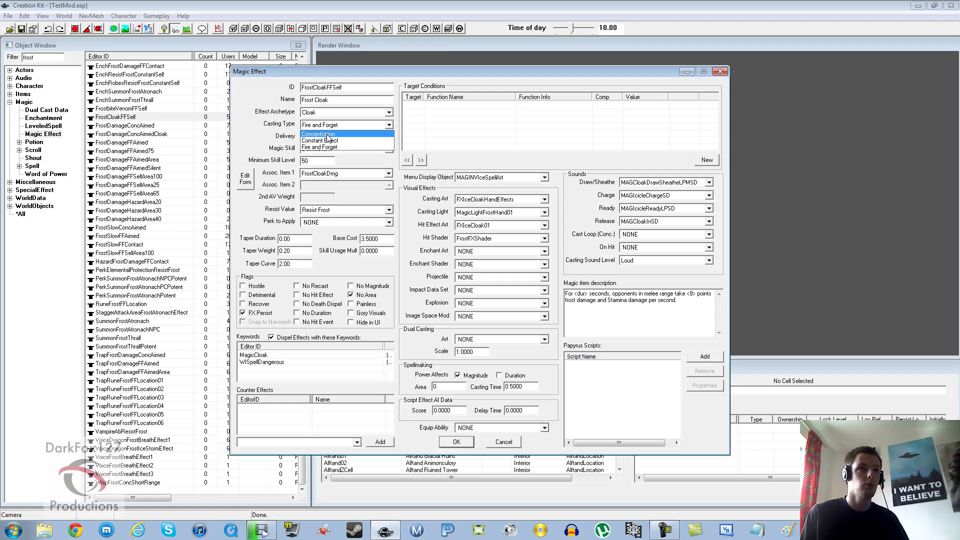
{"action": "left_click", "coordinate": [328, 140]}
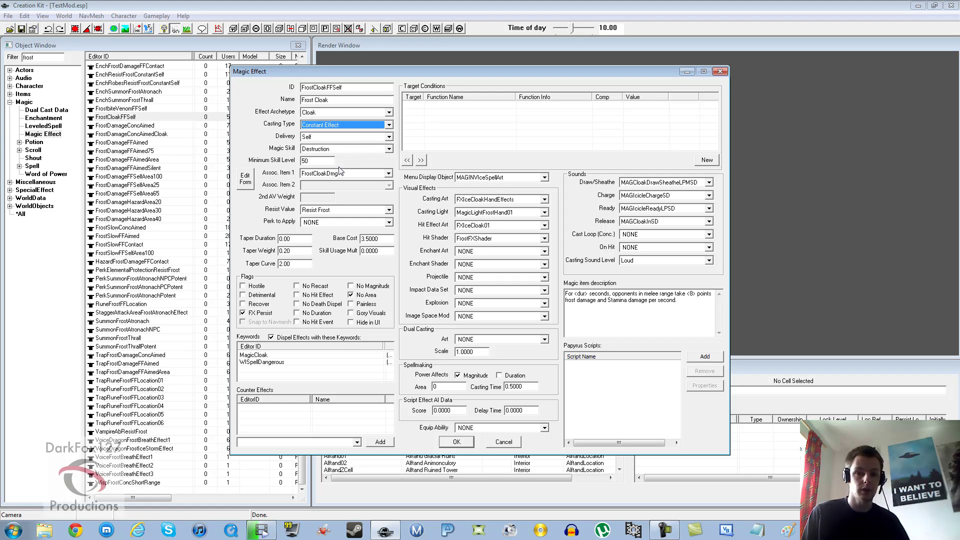
{"action": "left_click", "coordinate": [310, 314]}
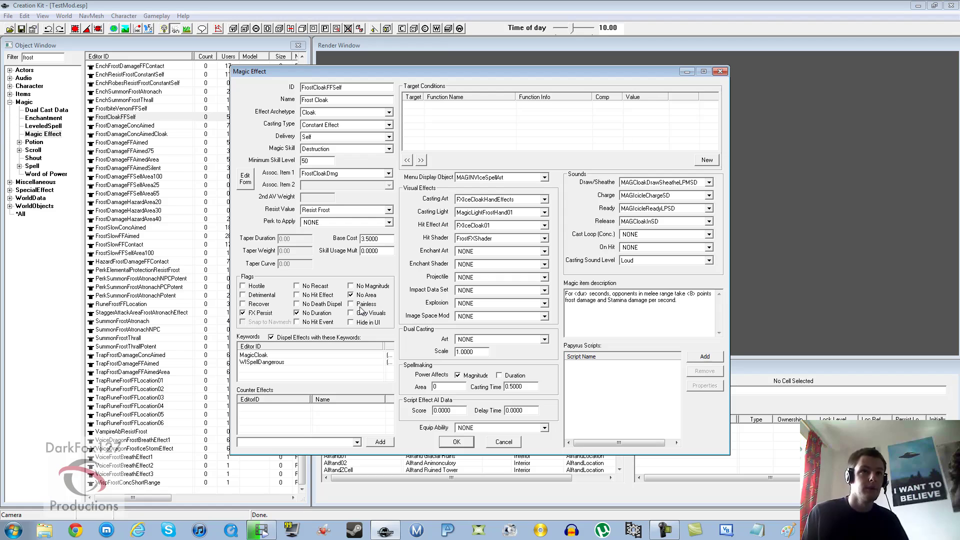
{"action": "left_click", "coordinate": [358, 305]}
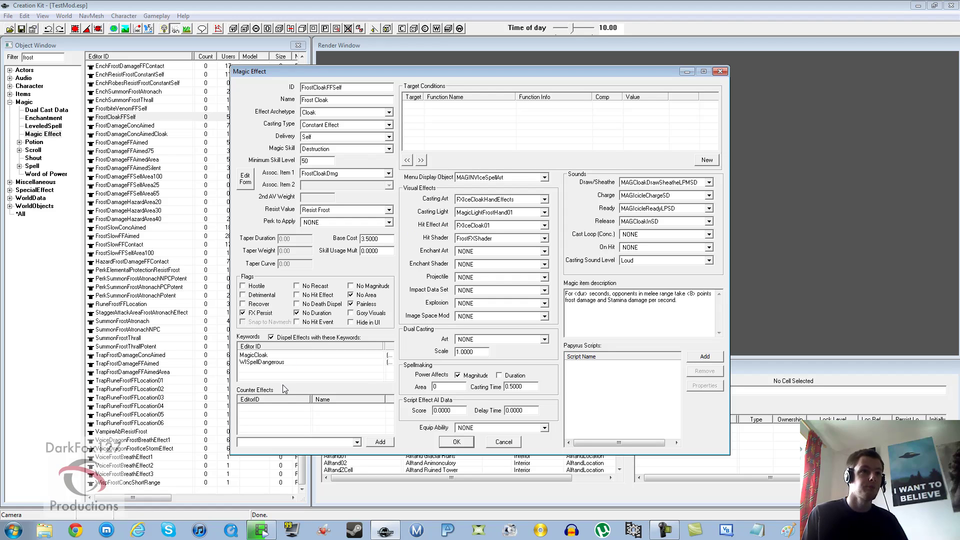
Step: Review keywords and settle casting on Constant Effect with Self delivery
{"action": "left_click", "coordinate": [259, 356]}
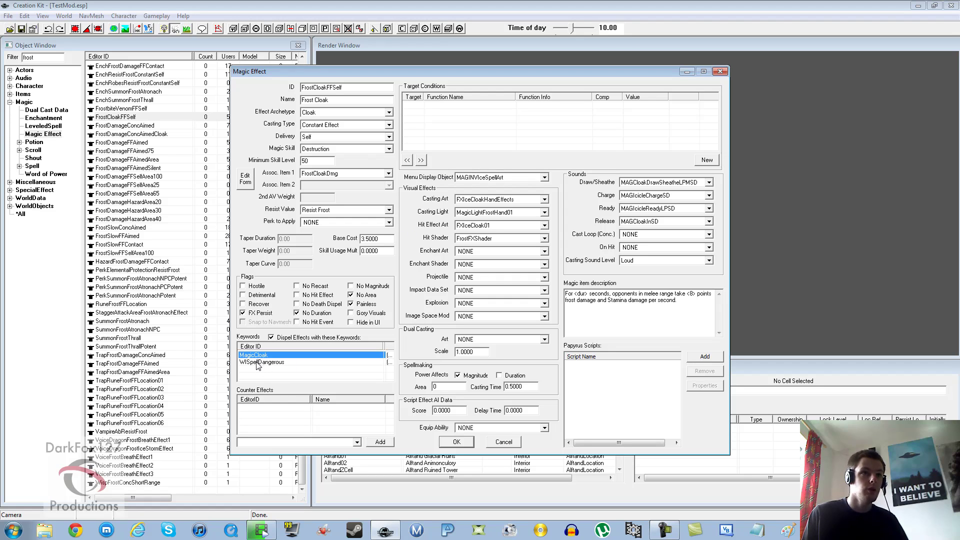
{"action": "left_click", "coordinate": [258, 363]}
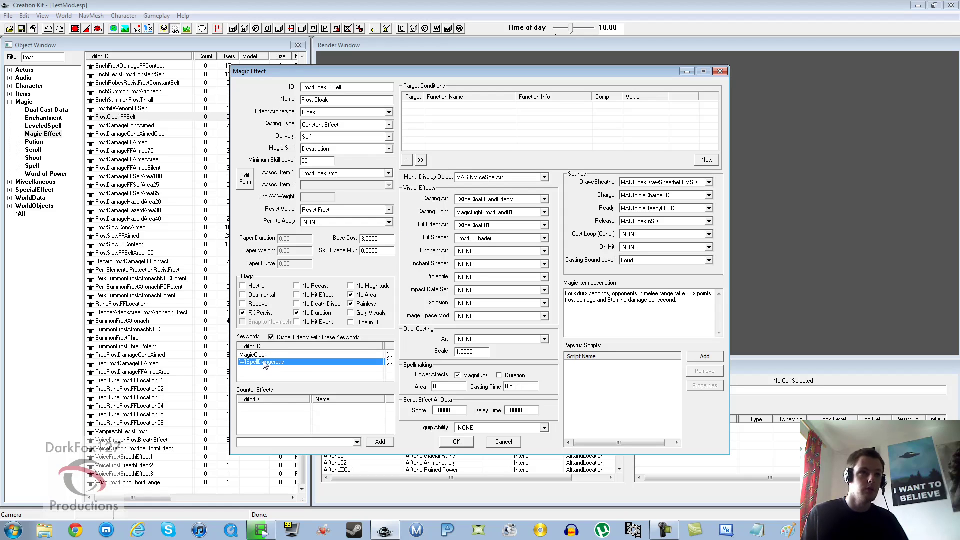
{"action": "left_click", "coordinate": [258, 373]}
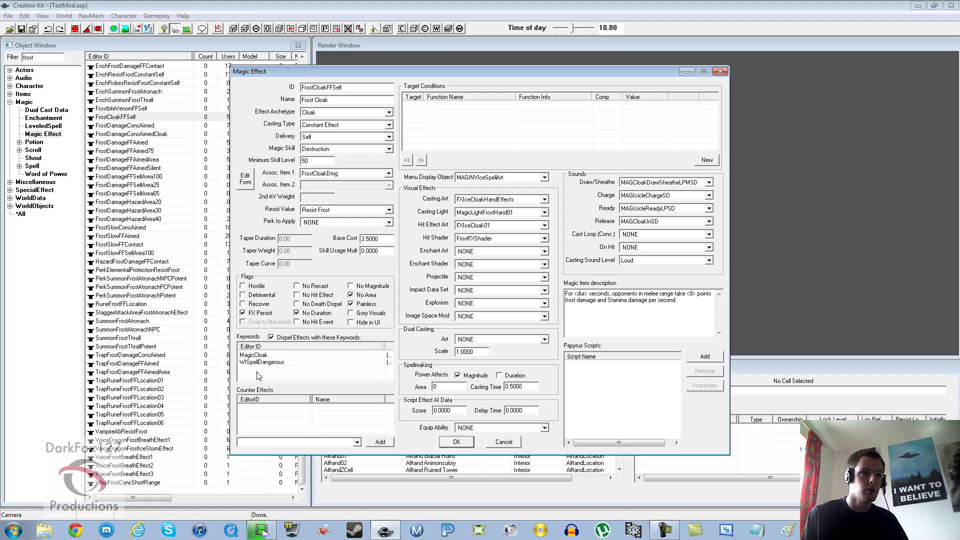
{"action": "left_click", "coordinate": [338, 128]}
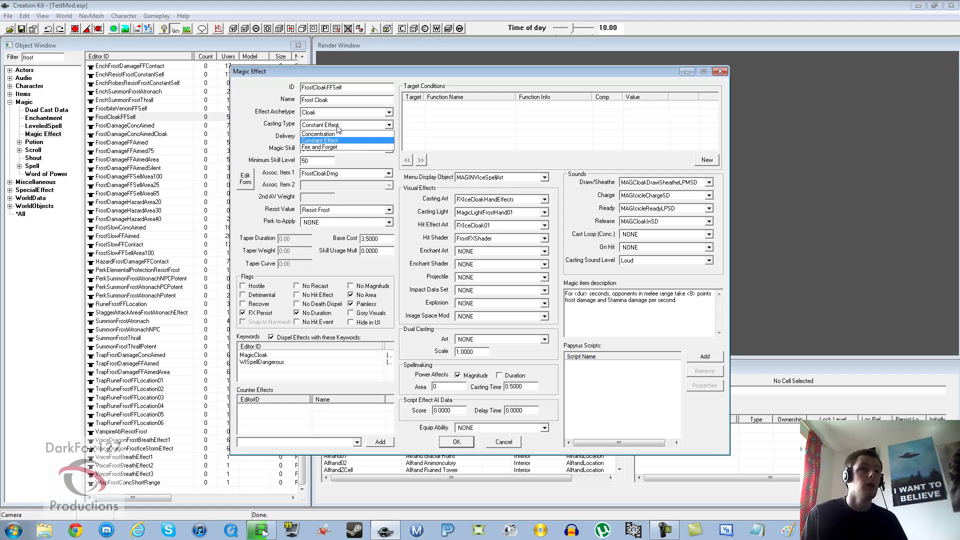
{"action": "left_click", "coordinate": [338, 146]}
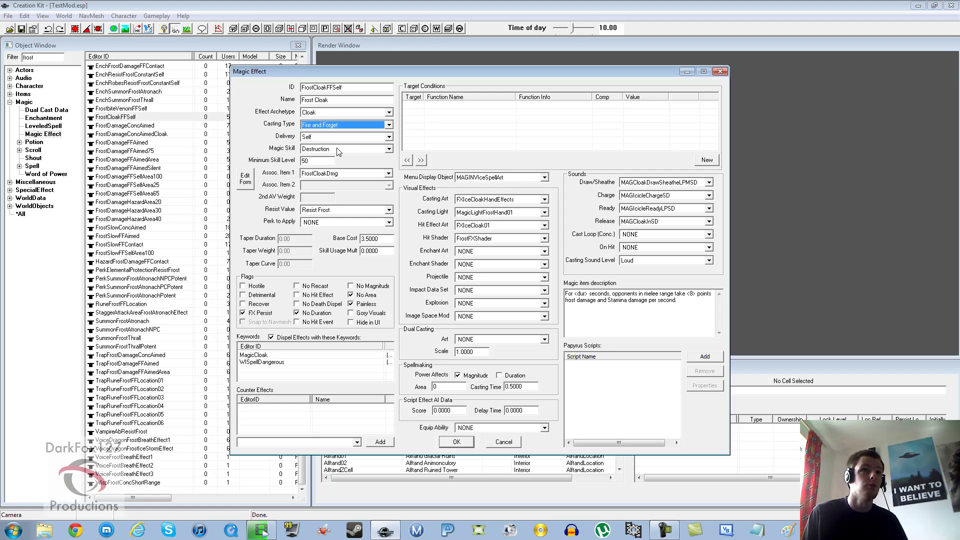
{"action": "left_click", "coordinate": [335, 135]}
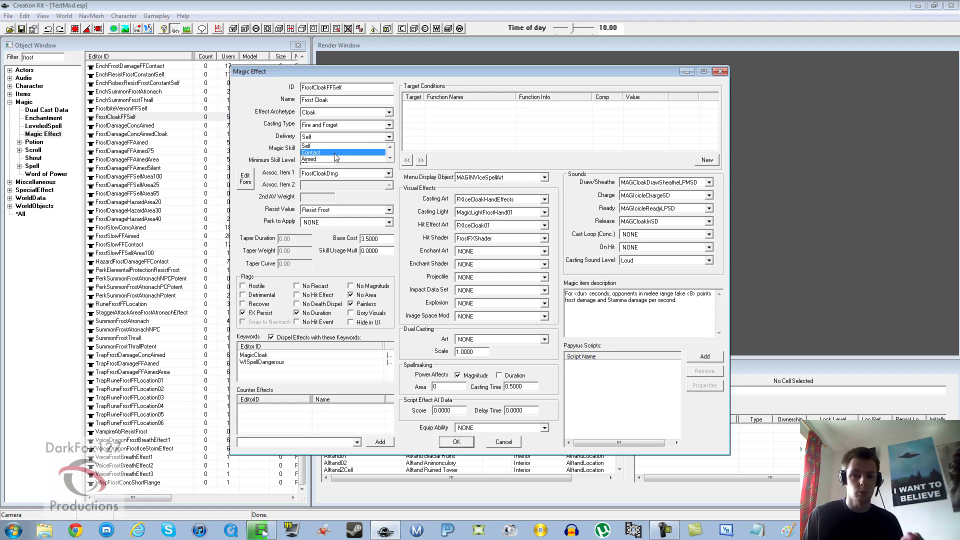
{"action": "left_click", "coordinate": [339, 145]}
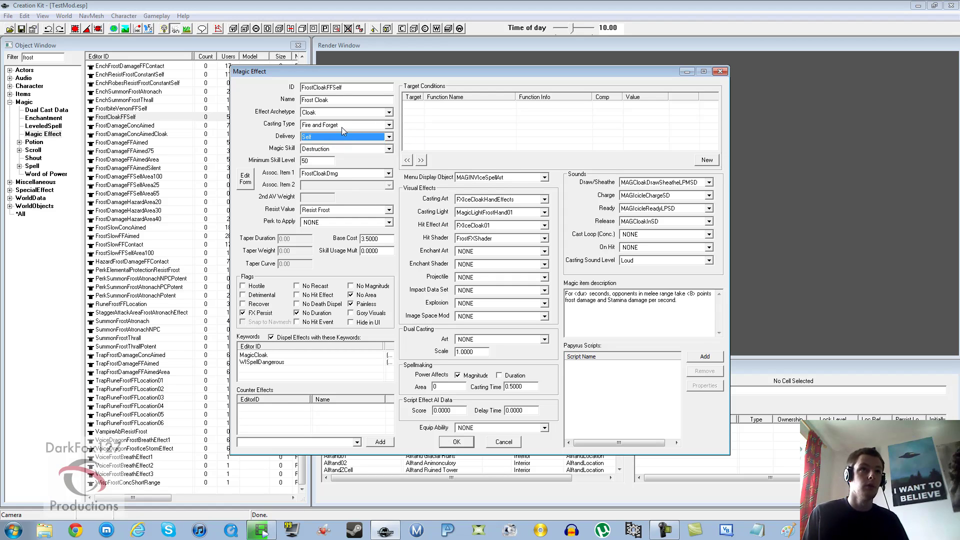
{"action": "left_click", "coordinate": [342, 128]}
{"action": "left_click", "coordinate": [344, 143]}
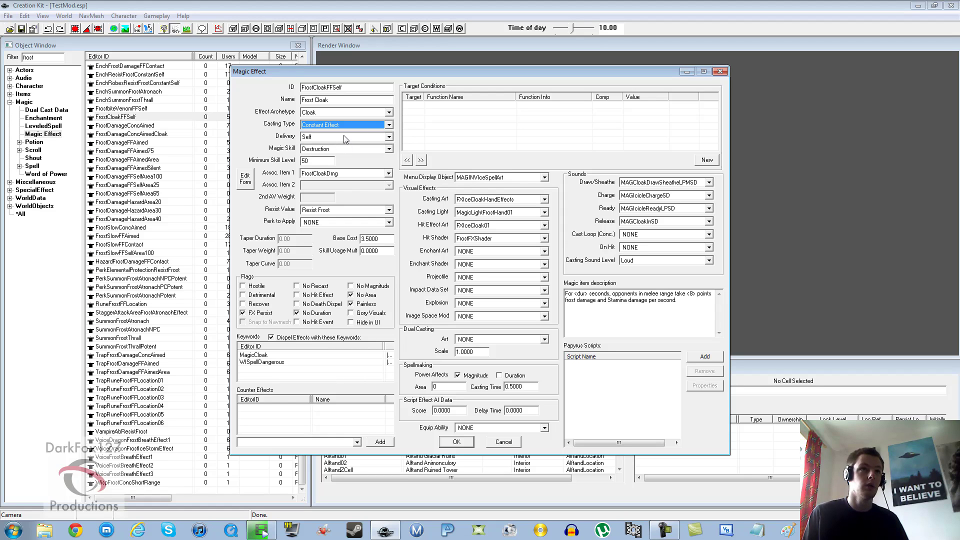
Step: Prefix the ID with 'Ench' and save it as new record EnchFrostCloakFFSelf
{"action": "left_click", "coordinate": [344, 100]}
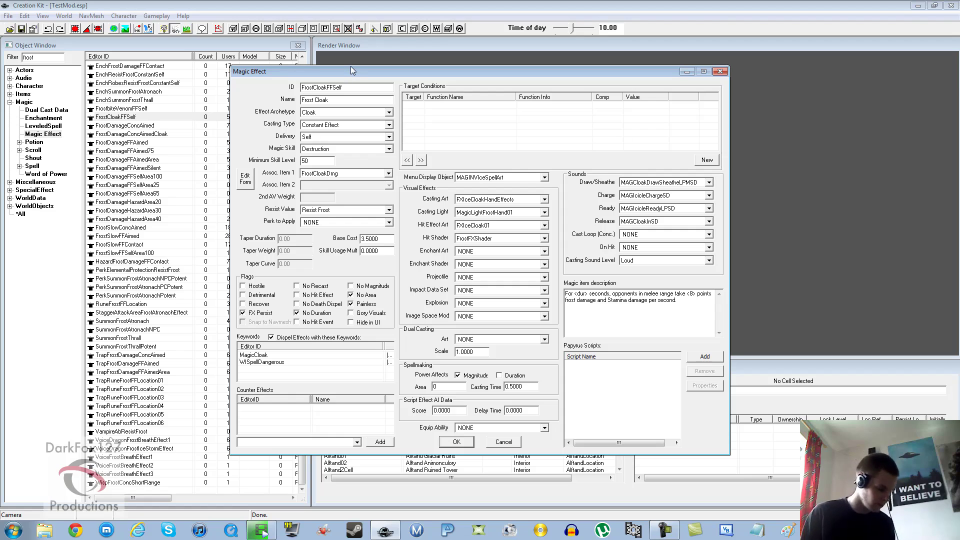
{"action": "type", "text": "Ench"}
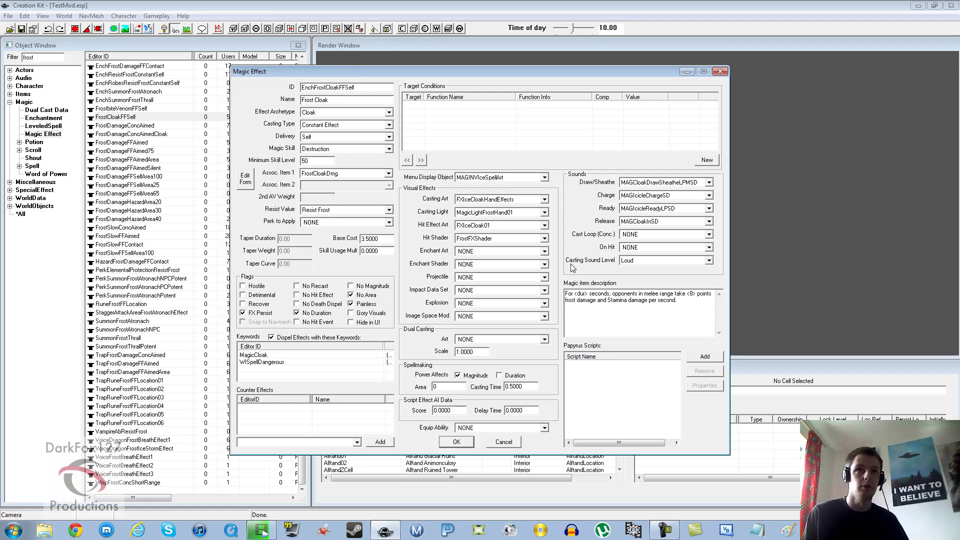
{"action": "left_click", "coordinate": [469, 442]}
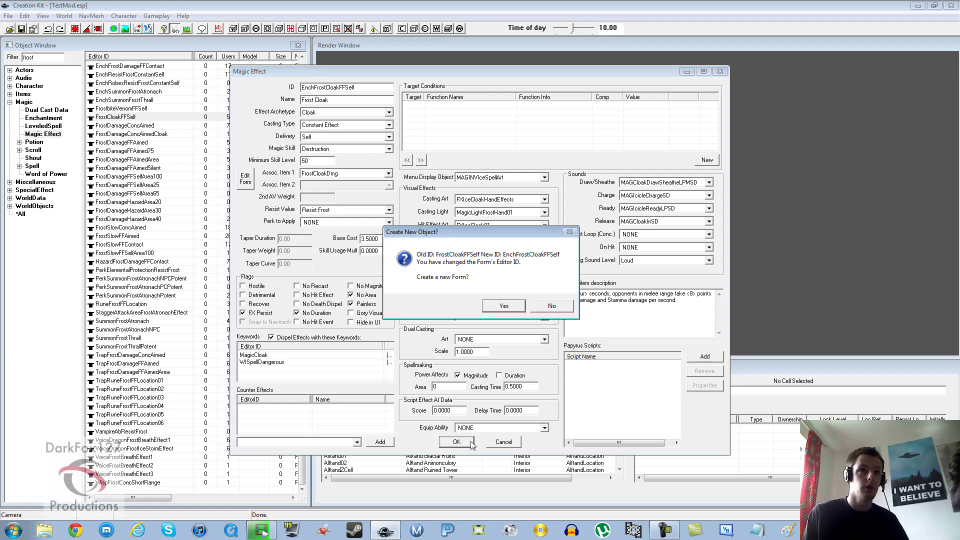
{"action": "left_click", "coordinate": [498, 304]}
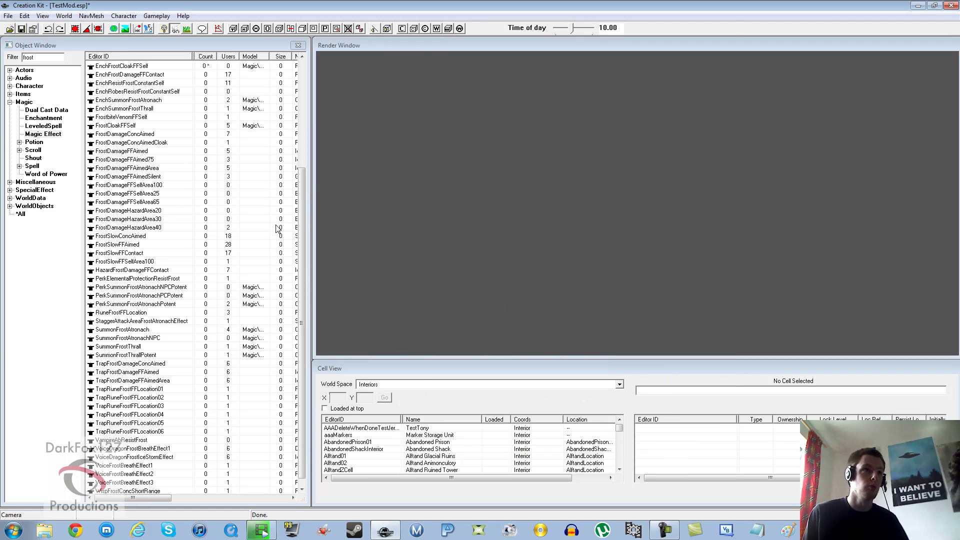
Step: Locate EnchFrostCloakFFSelf in the list, then show the frost enchantment records
{"action": "left_click", "coordinate": [159, 142]}
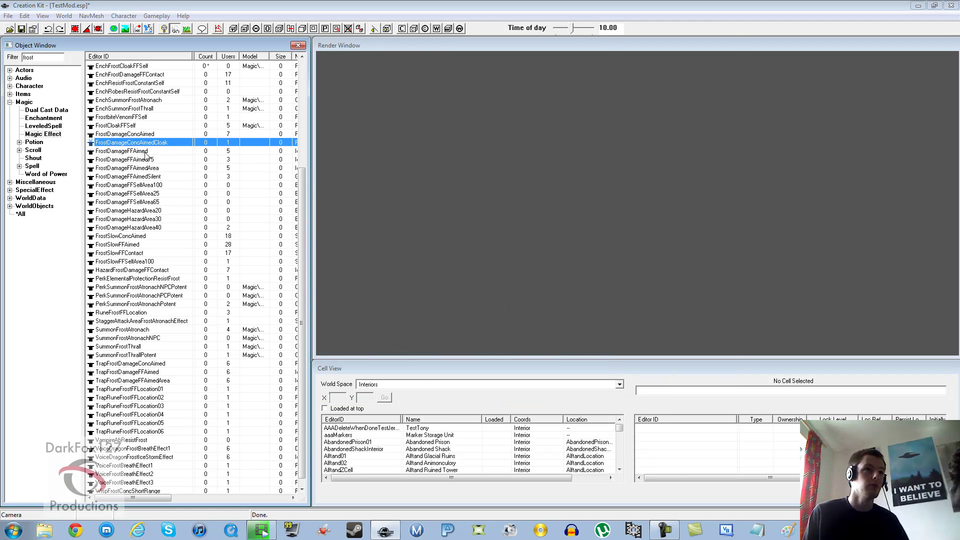
{"action": "left_click", "coordinate": [112, 66]}
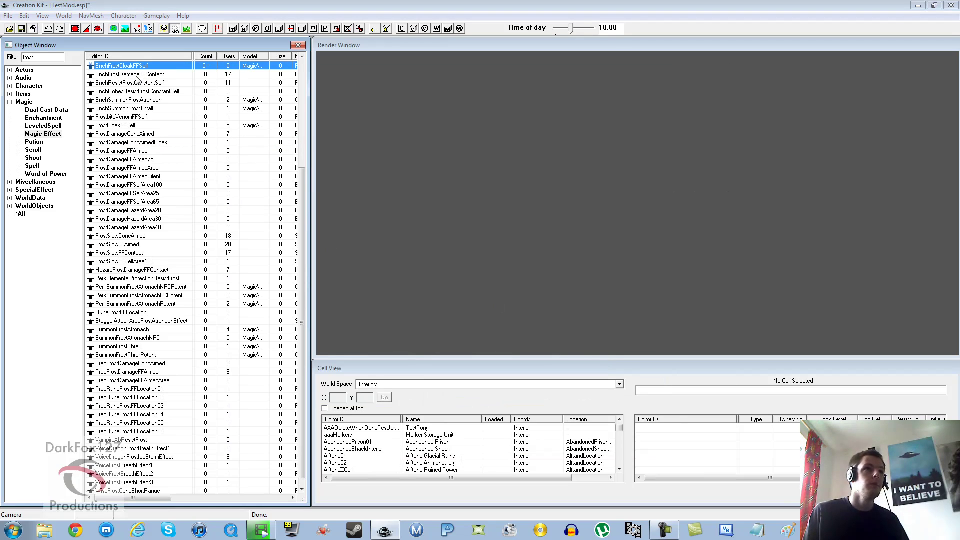
{"action": "left_click", "coordinate": [47, 119]}
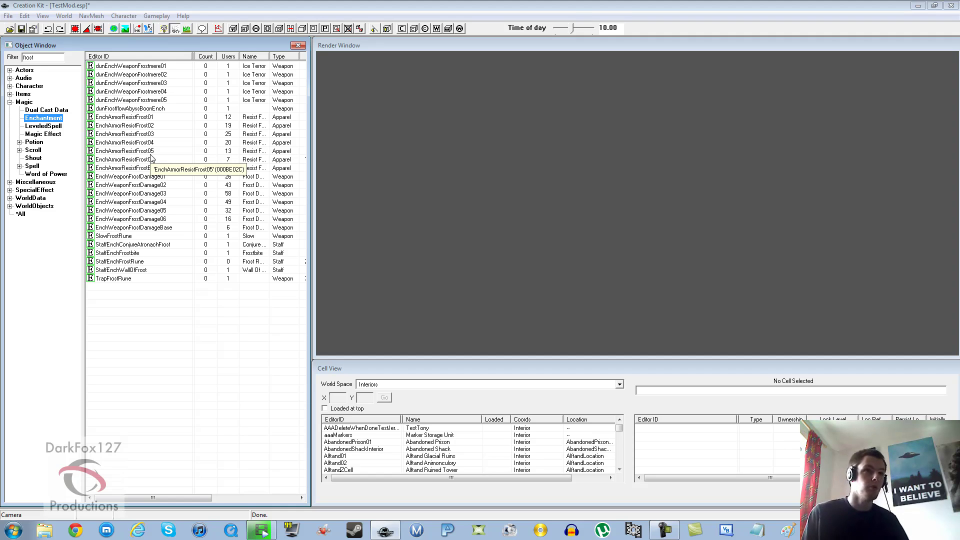
Step: Create a new enchantment with ID EnchFrostCloak and name 'Frost Cloak Enchantment'
{"action": "right_click", "coordinate": [150, 356]}
{"action": "left_click", "coordinate": [170, 360]}
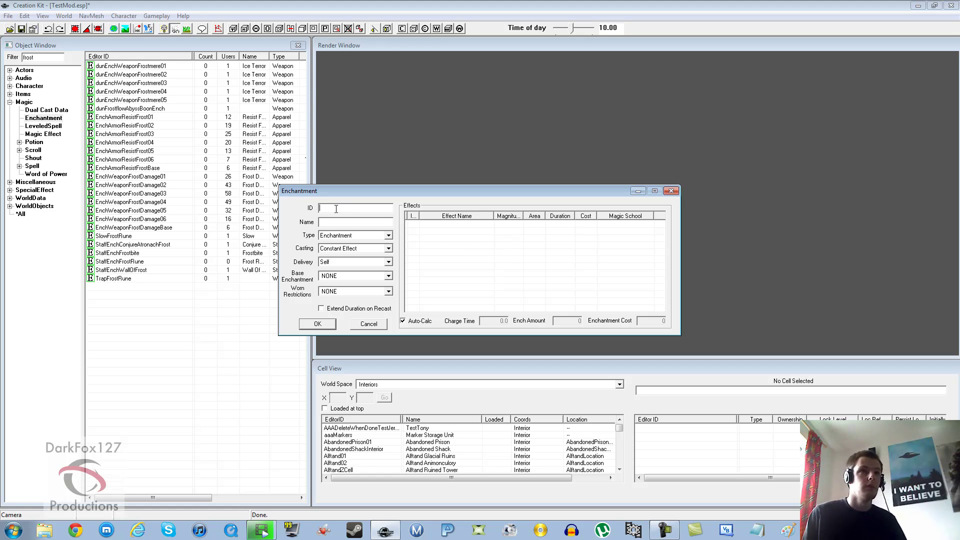
{"action": "type", "text": "EnchFrostCloak"}
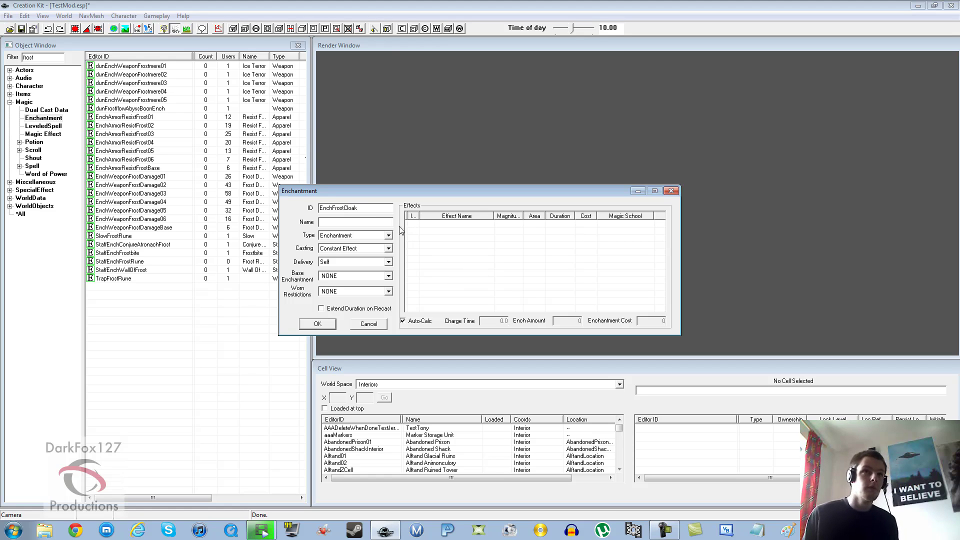
{"action": "left_click", "coordinate": [368, 222]}
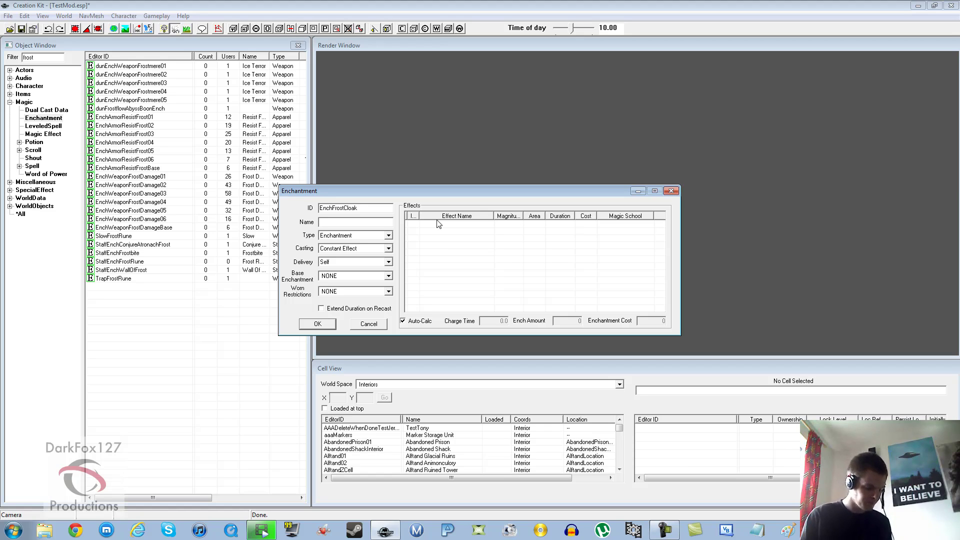
{"action": "type", "text": "Frost"}
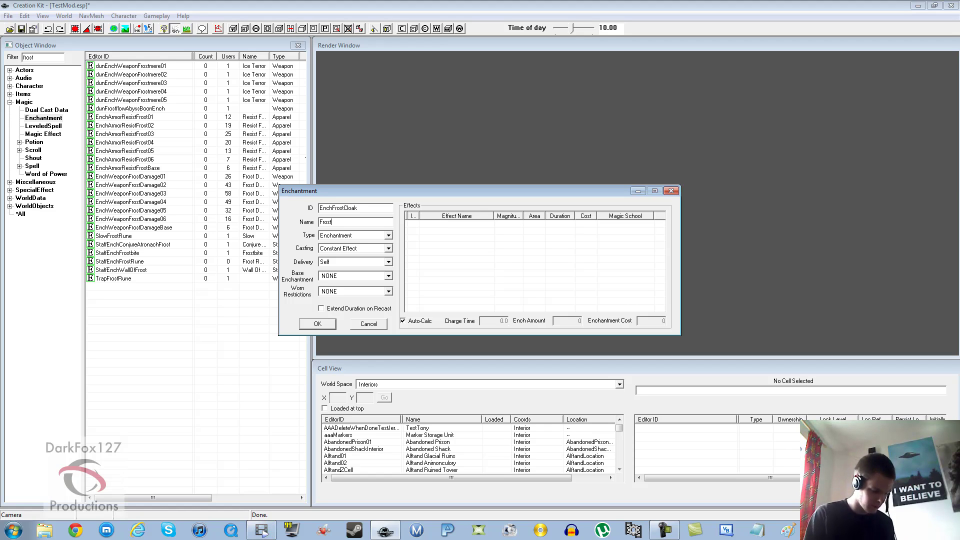
{"action": "type", "text": " Cloak Enchantment"}
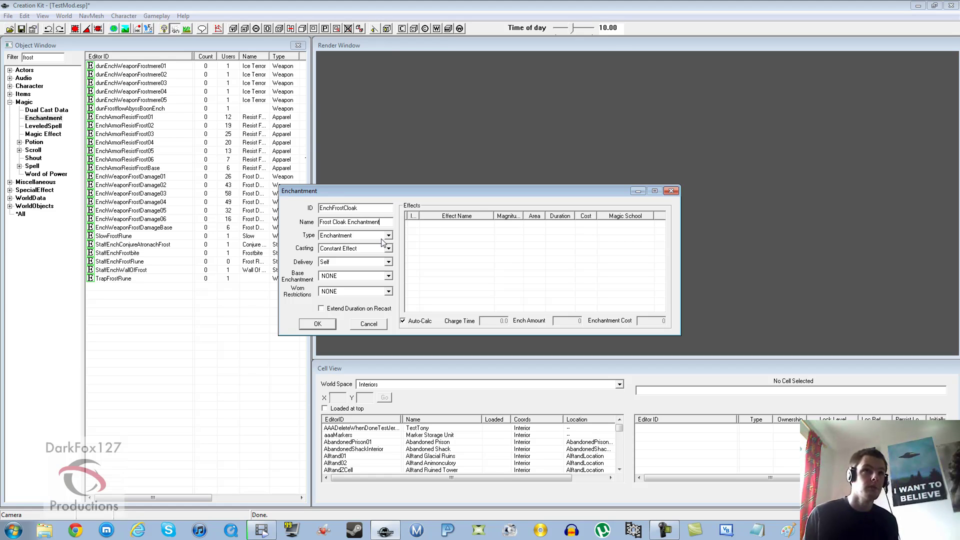
{"action": "left_click", "coordinate": [352, 236]}
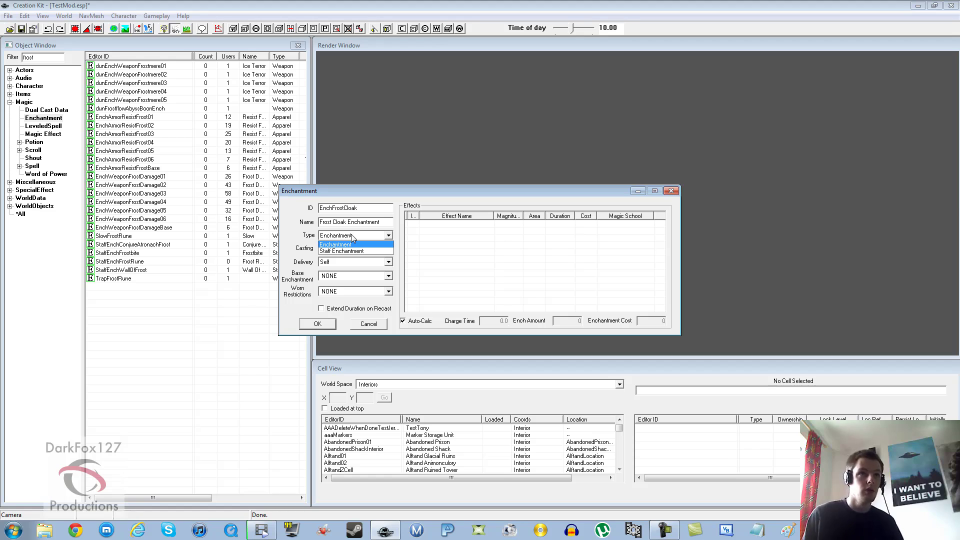
Step: Save EnchFrostCloak as type Enchantment with Constant Effect casting, dismissing the no-effects warning
{"action": "left_click", "coordinate": [353, 244]}
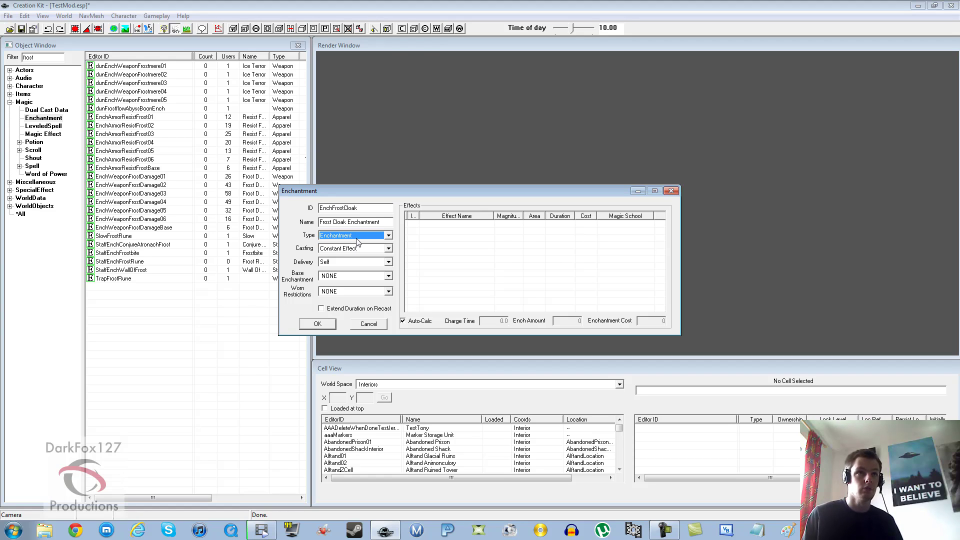
{"action": "left_click", "coordinate": [356, 249]}
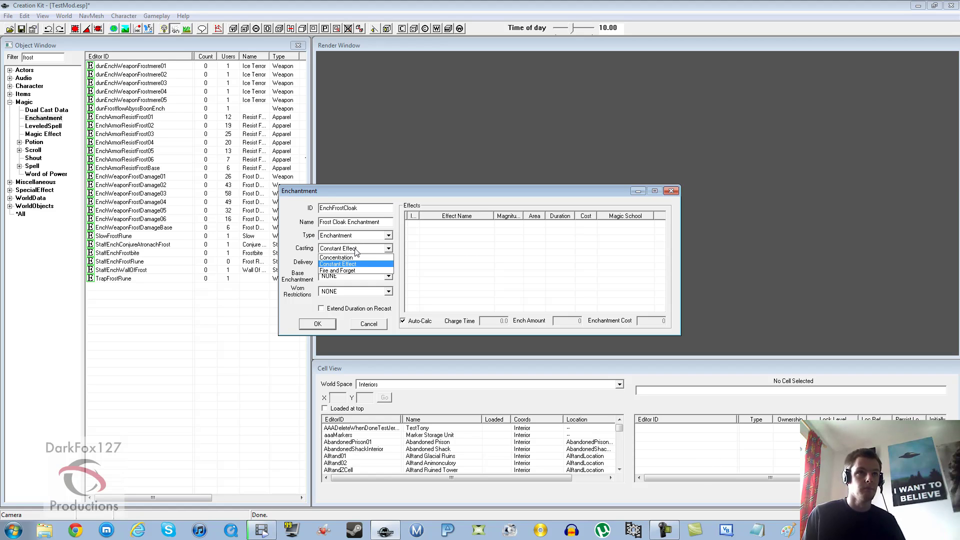
{"action": "left_click", "coordinate": [364, 249]}
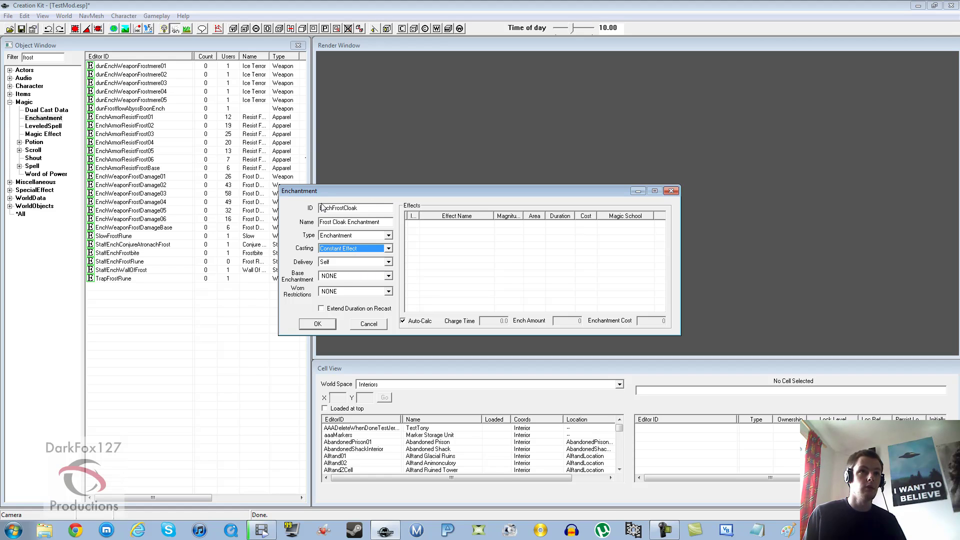
{"action": "left_click", "coordinate": [345, 278]}
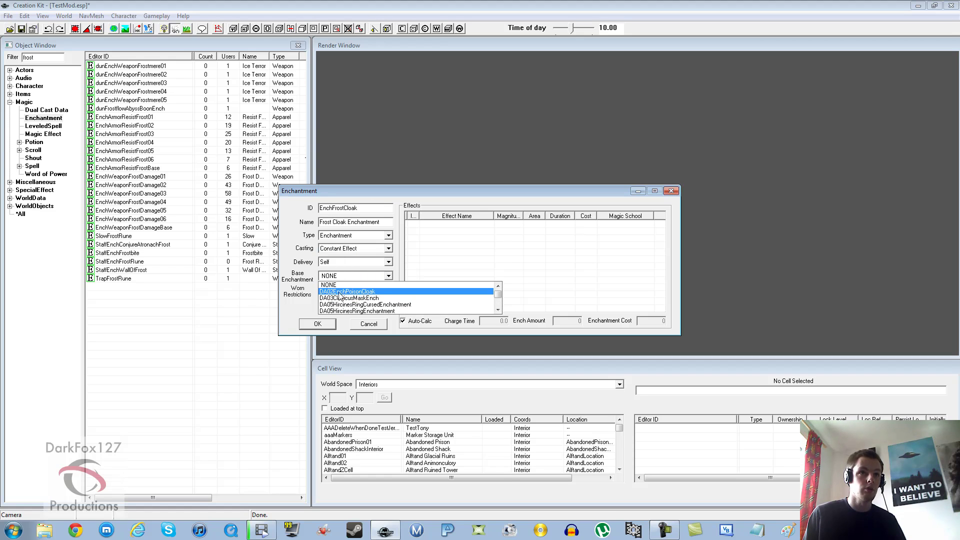
{"action": "left_click", "coordinate": [430, 259]}
{"action": "left_click", "coordinate": [320, 325]}
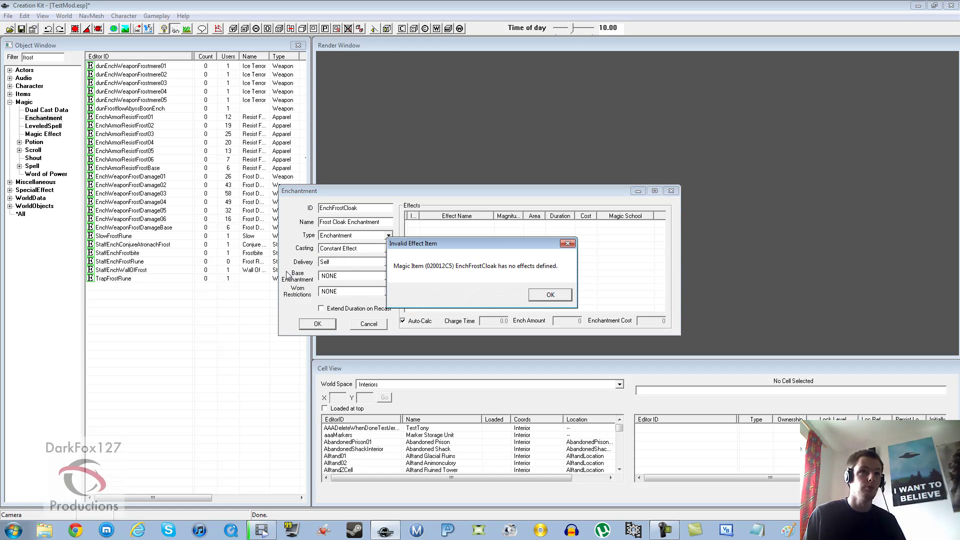
{"action": "left_click", "coordinate": [550, 294]}
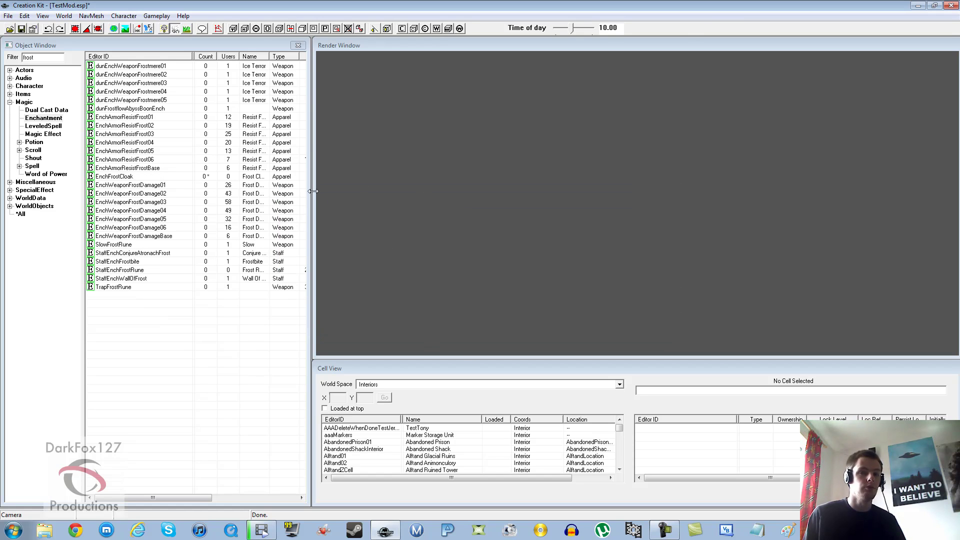
Step: Reopen EnchFrostCloak and set its base enchantment to EnchFrostCloak
{"action": "double_click", "coordinate": [111, 179]}
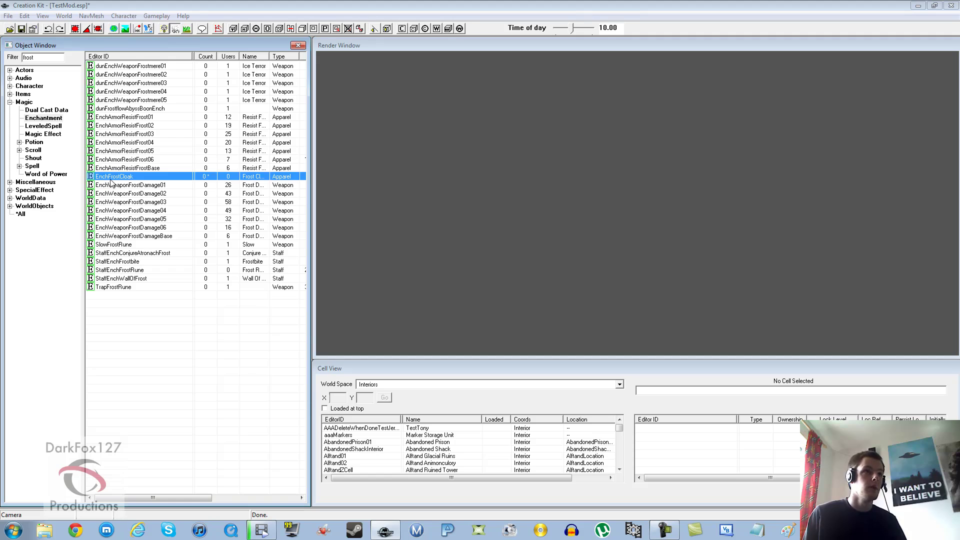
{"action": "left_click", "coordinate": [344, 275]}
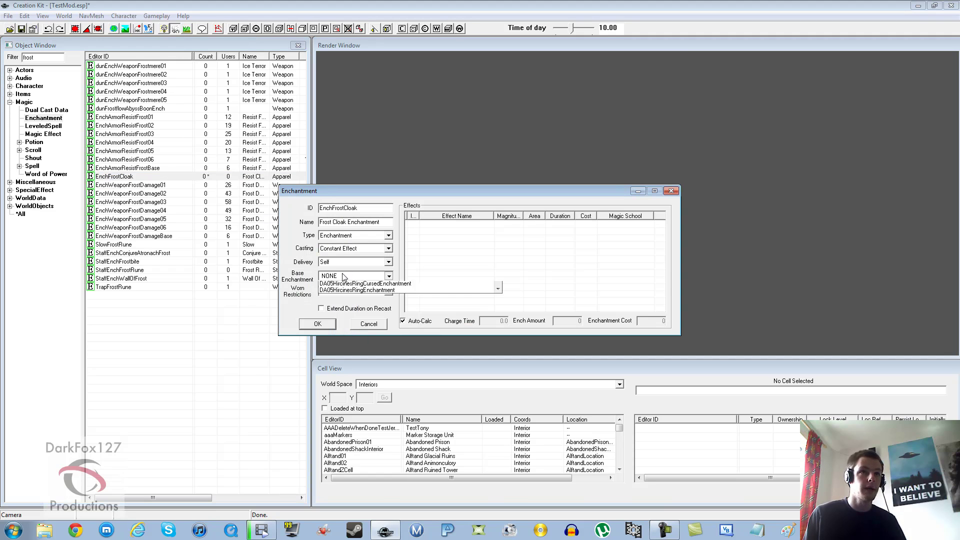
{"action": "type", "text": "enchf"}
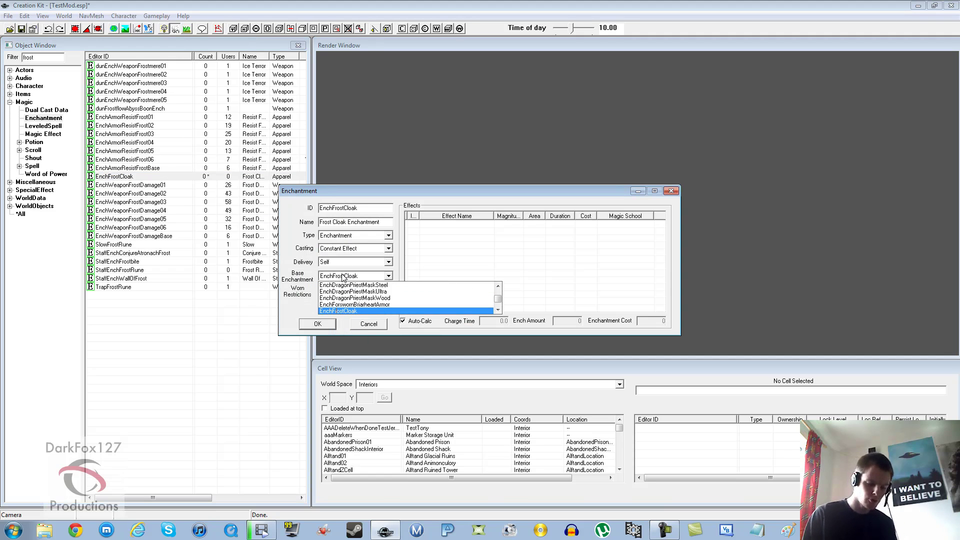
{"action": "key", "text": "Return"}
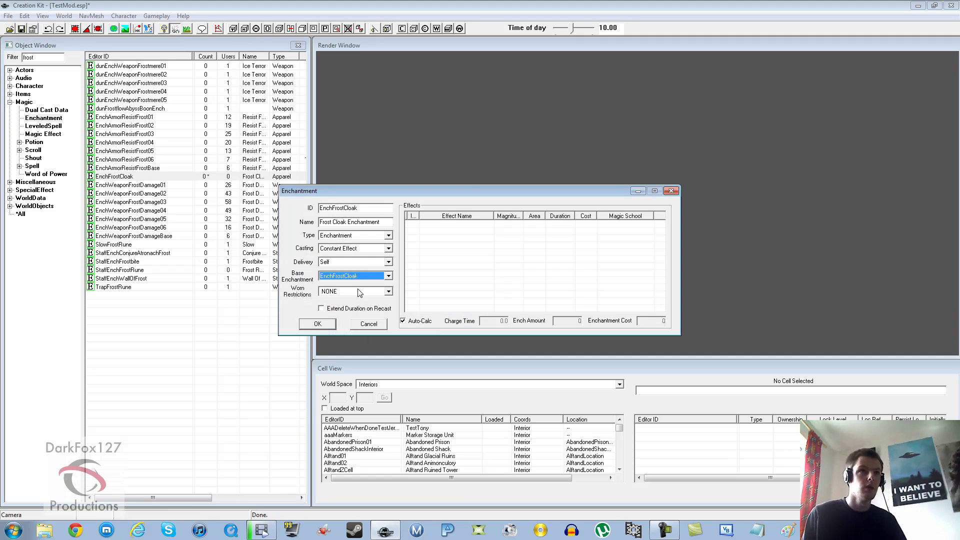
Step: Set EnchFrostCloak's worn restriction to EnchantmentWaterbreathing
{"action": "left_click", "coordinate": [359, 292]}
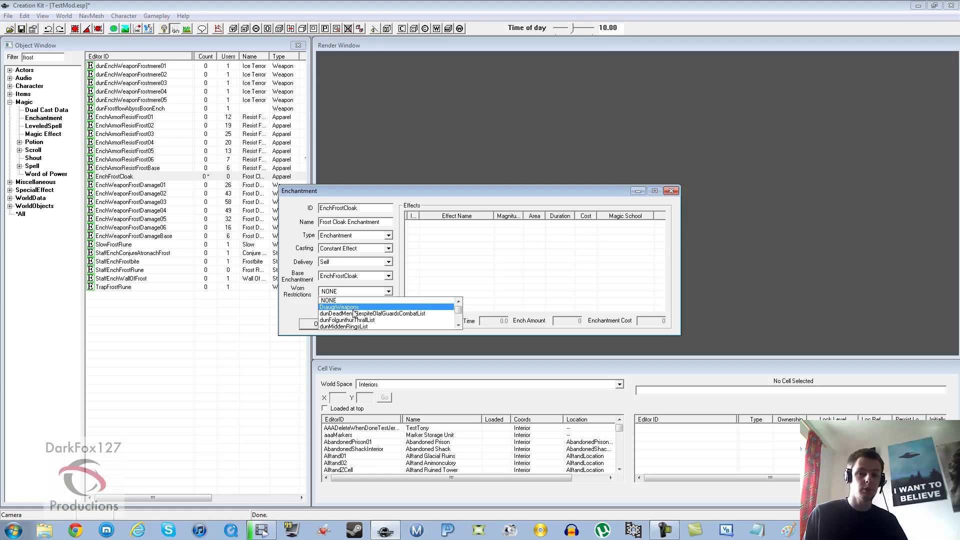
{"action": "key", "text": "Down"}
{"action": "key", "text": "Down"}
{"action": "key", "text": "Down"}
{"action": "key", "text": "Down"}
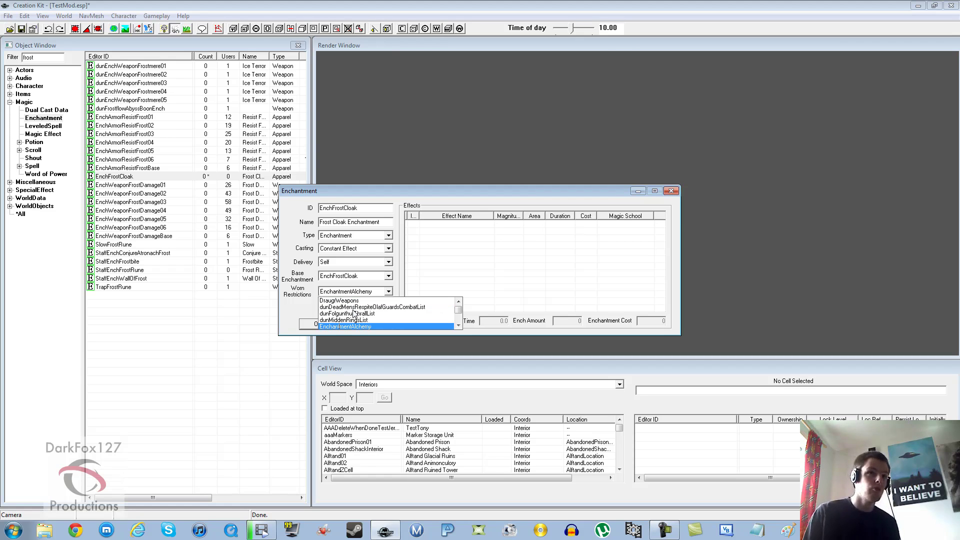
{"action": "key", "text": "Down"}
{"action": "key", "text": "Down"}
{"action": "key", "text": "Down"}
{"action": "key", "text": "Down"}
{"action": "key", "text": "Down"}
{"action": "key", "text": "Down"}
{"action": "key", "text": "Down"}
{"action": "key", "text": "Down"}
{"action": "key", "text": "Down"}
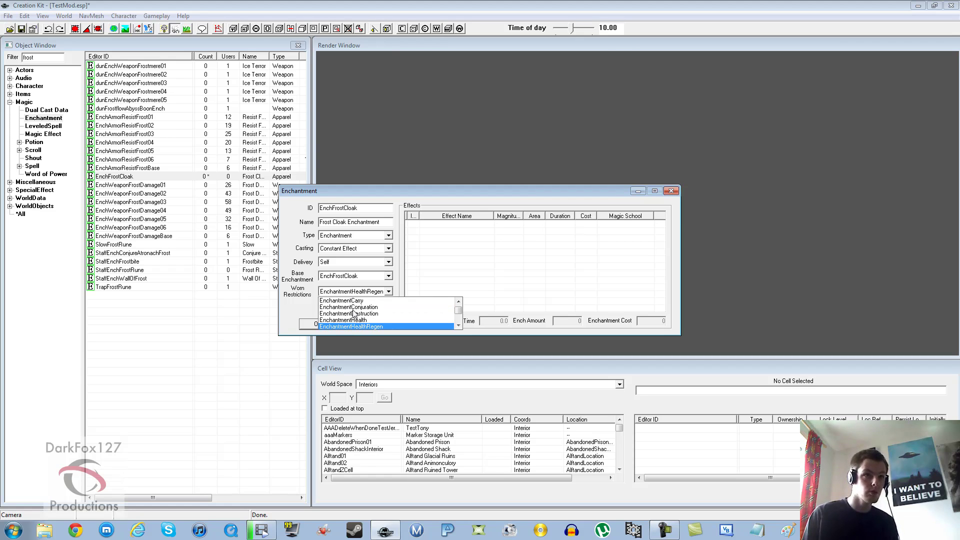
{"action": "key", "text": "Down"}
{"action": "key", "text": "Down"}
{"action": "key", "text": "Down"}
{"action": "key", "text": "Down"}
{"action": "key", "text": "Down"}
{"action": "key", "text": "Down"}
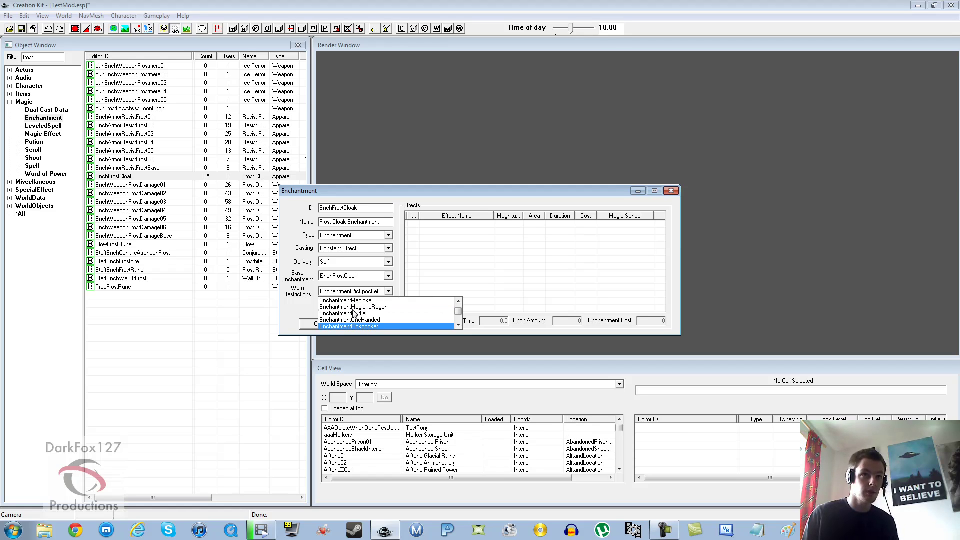
{"action": "key", "text": "Down"}
{"action": "key", "text": "Down"}
{"action": "key", "text": "Down"}
{"action": "key", "text": "Down"}
{"action": "key", "text": "Down"}
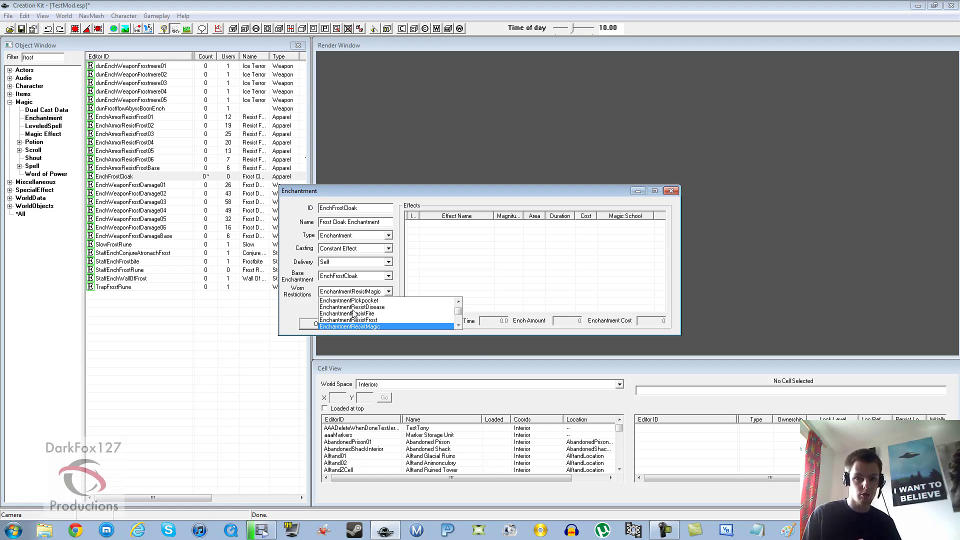
{"action": "key", "text": "Down"}
{"action": "key", "text": "Down"}
{"action": "key", "text": "Down"}
{"action": "key", "text": "Down"}
{"action": "key", "text": "Down"}
{"action": "key", "text": "Down"}
{"action": "key", "text": "Down"}
{"action": "key", "text": "Down"}
{"action": "key", "text": "Down"}
{"action": "key", "text": "Down"}
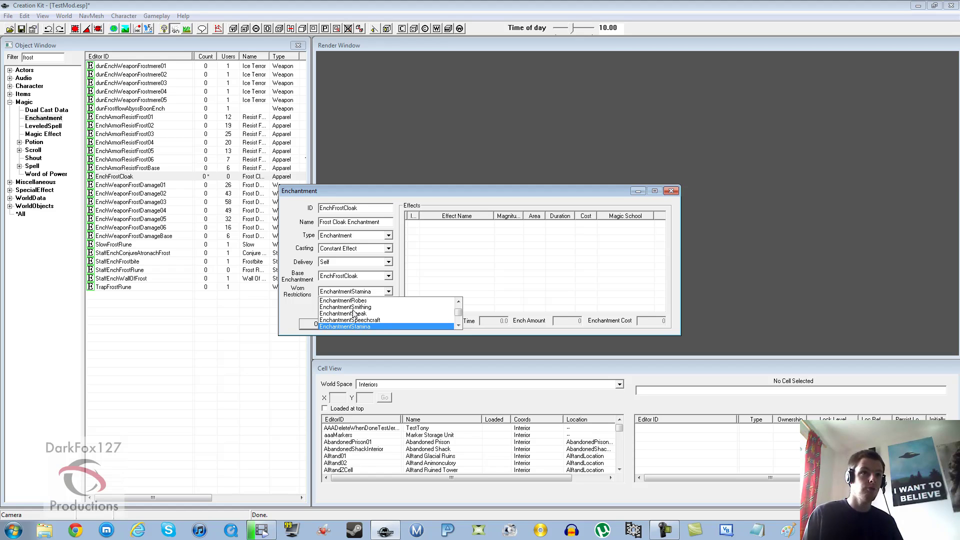
{"action": "key", "text": "Down"}
{"action": "key", "text": "Down"}
{"action": "key", "text": "Down"}
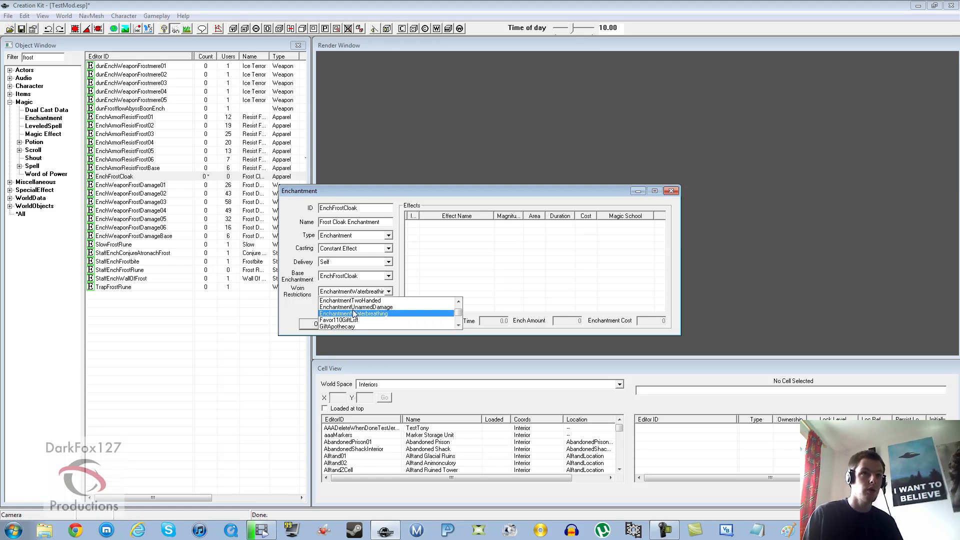
{"action": "key", "text": "Return"}
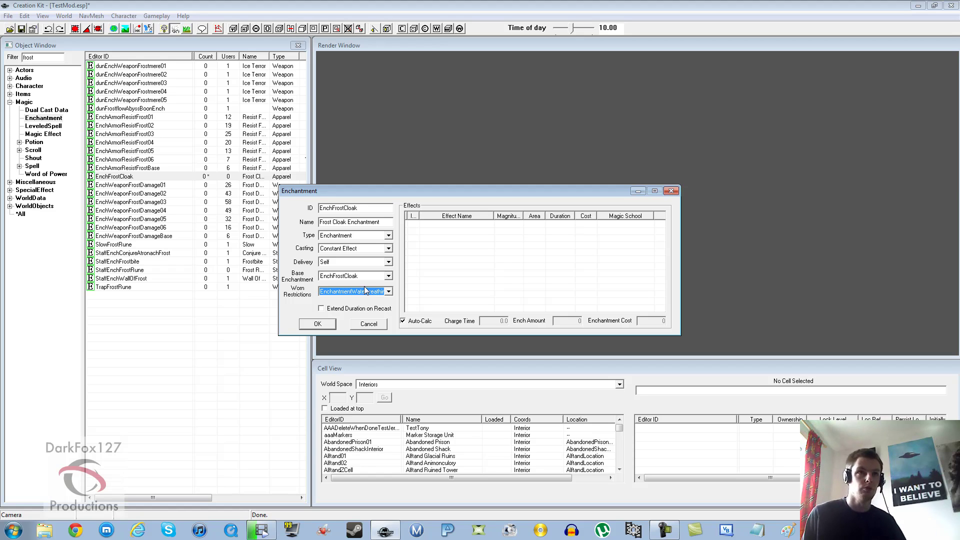
{"action": "left_click", "coordinate": [443, 270]}
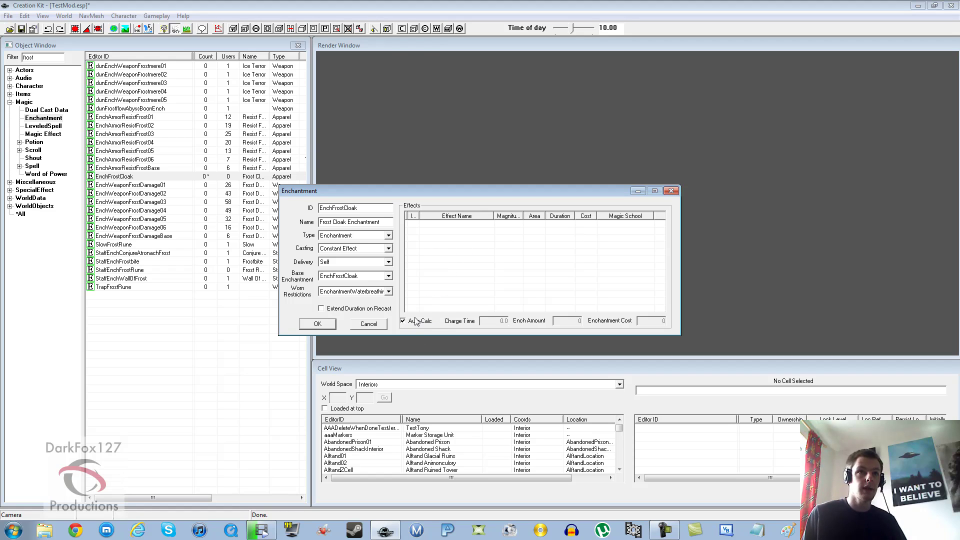
Step: Add the EnchFrostCloakFFSelf effect at magnitude 10 to EnchFrostCloak's effects list
{"action": "right_click", "coordinate": [447, 249]}
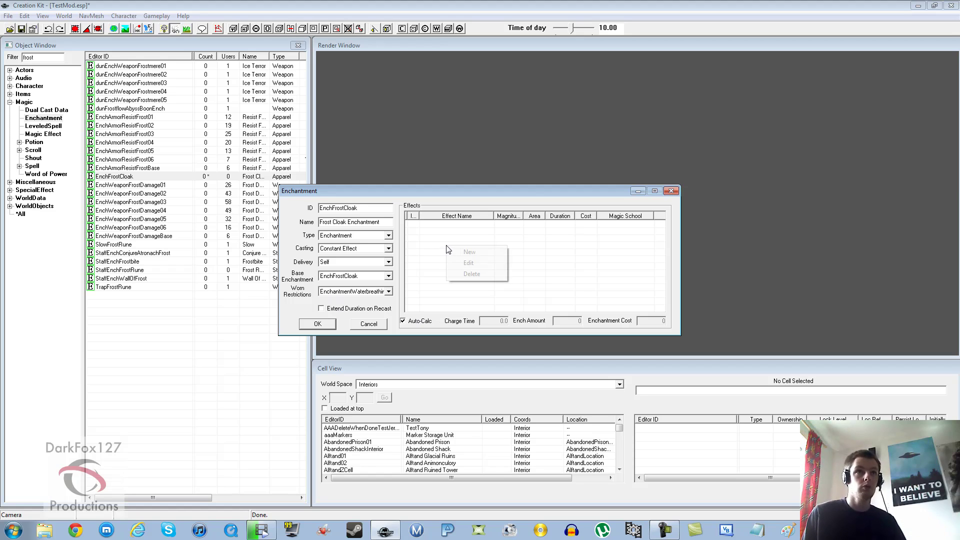
{"action": "left_click", "coordinate": [466, 252]}
{"action": "left_click", "coordinate": [300, 233]}
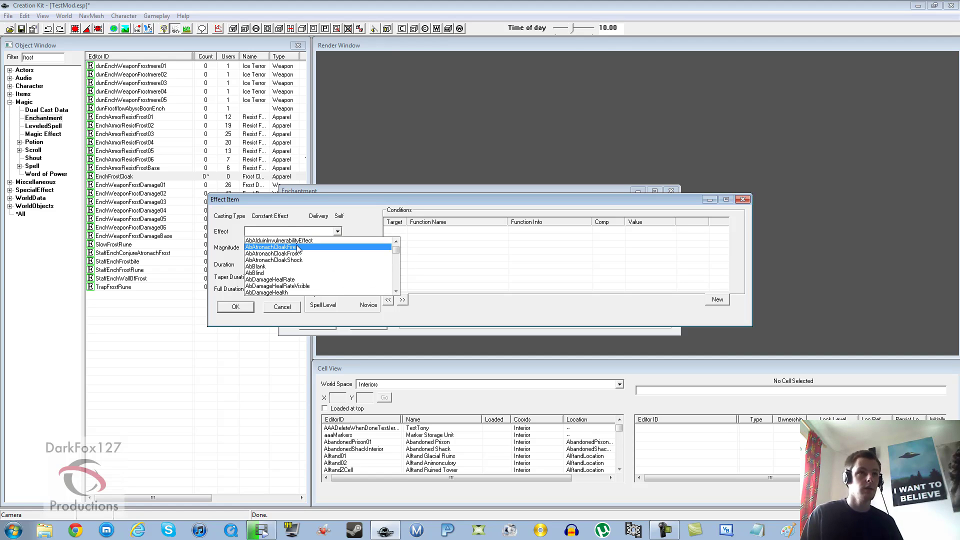
{"action": "type", "text": "EnchFrostCloakFFSelf"}
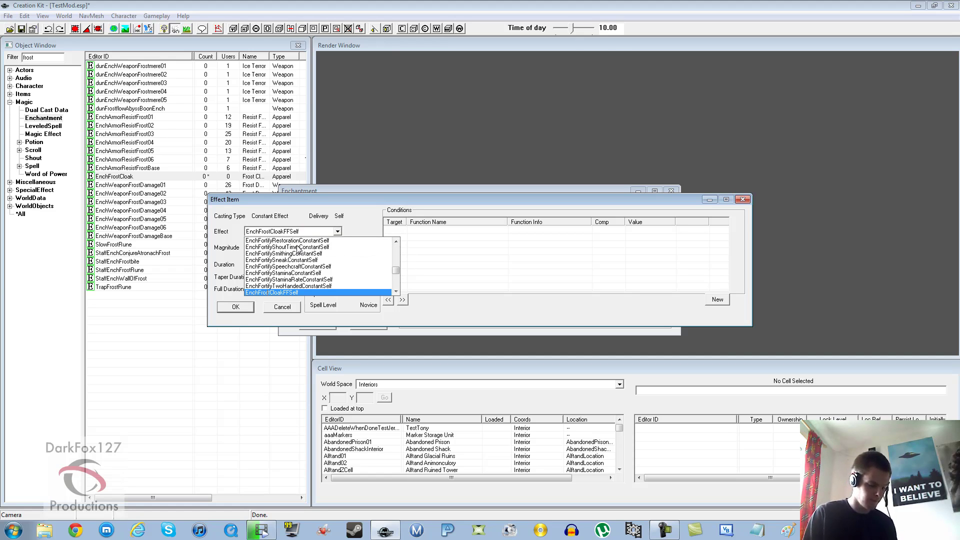
{"action": "key", "text": "Return"}
{"action": "key", "text": "Tab"}
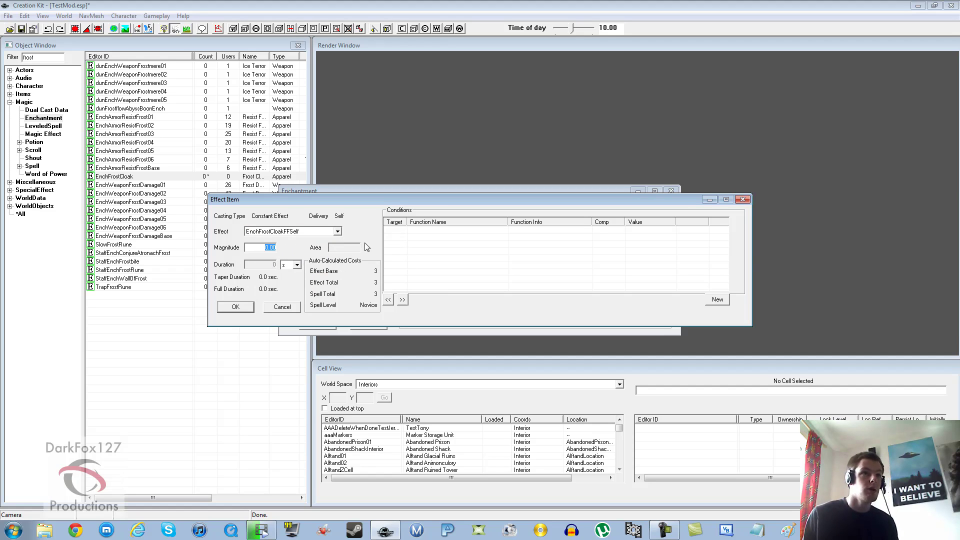
{"action": "type", "text": "10"}
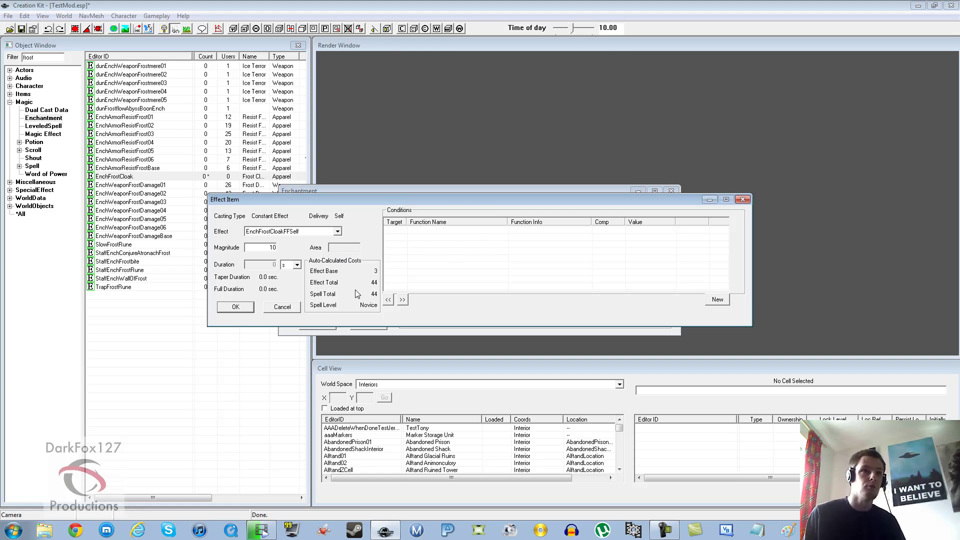
{"action": "left_click", "coordinate": [236, 307]}
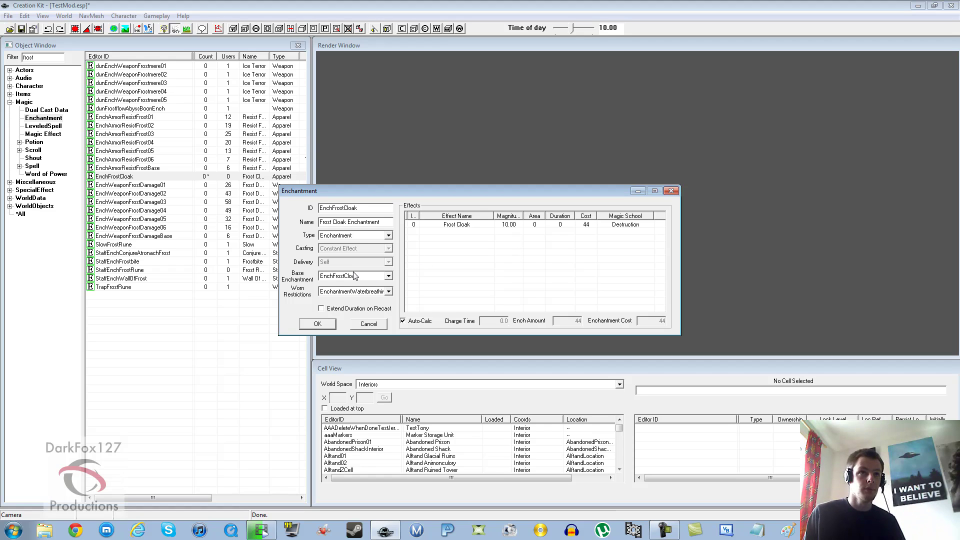
Step: Save EnchFrostCloak with its Frost Cloak effect and expand the Items category
{"action": "left_click", "coordinate": [318, 323]}
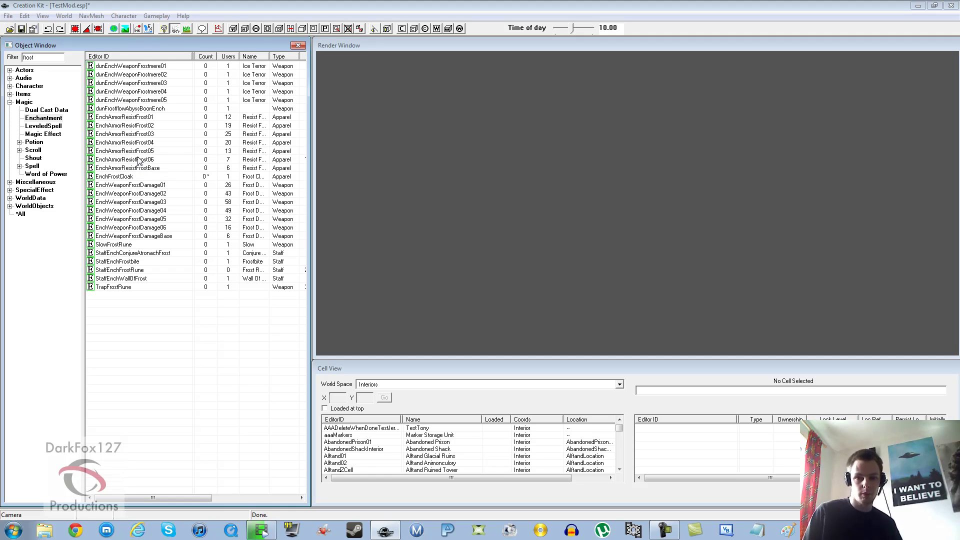
{"action": "left_click", "coordinate": [124, 144]}
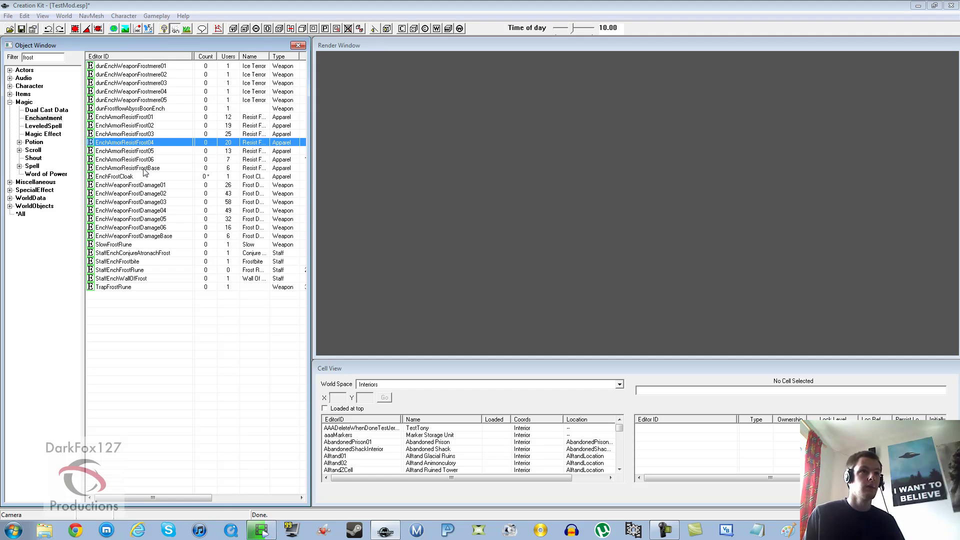
{"action": "left_click", "coordinate": [10, 94]}
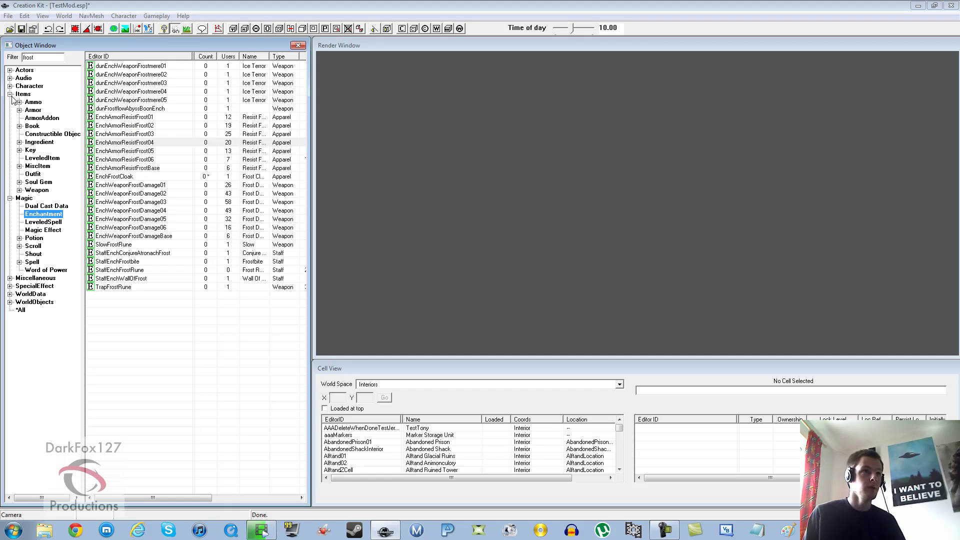
Step: Show the Armor records and narrow the filter to rings
{"action": "left_click", "coordinate": [32, 110]}
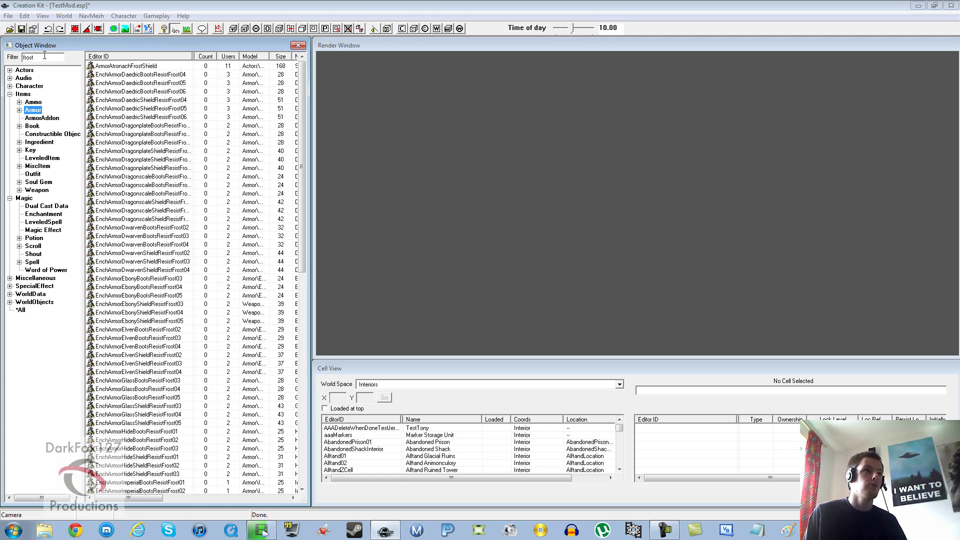
{"action": "left_click", "coordinate": [23, 95]}
{"action": "key", "text": "Tab"}
{"action": "type", "text": "r"}
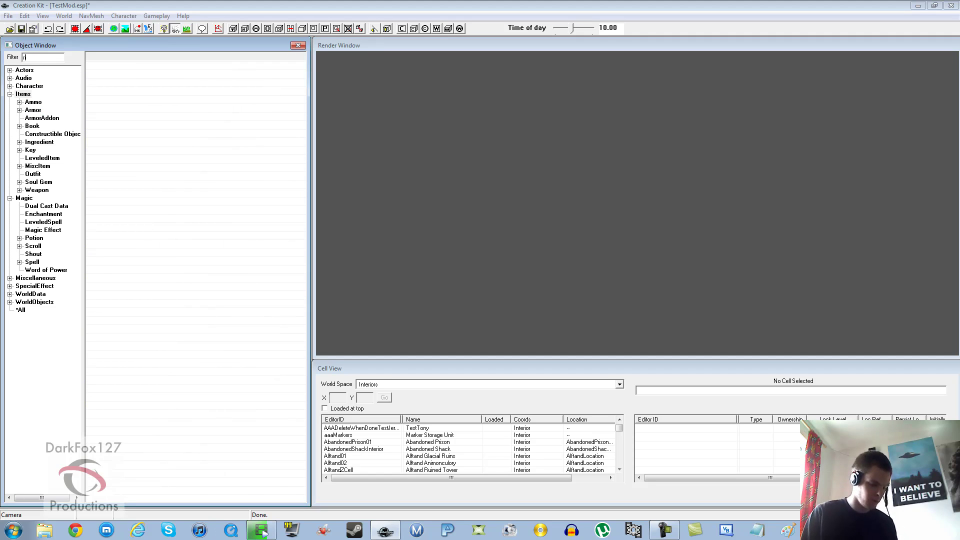
{"action": "left_click", "coordinate": [145, 142]}
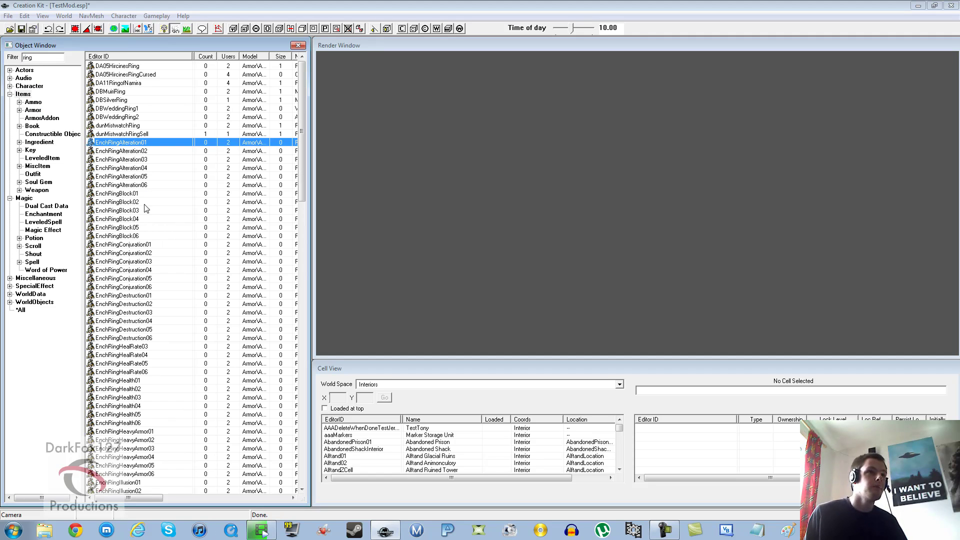
{"action": "left_click_drag", "start_coordinate": [302, 127], "coordinate": [294, 417]}
Step: Duplicate JewelryRingGoldDiamond and open the copy for editing
{"action": "left_click", "coordinate": [118, 391]}
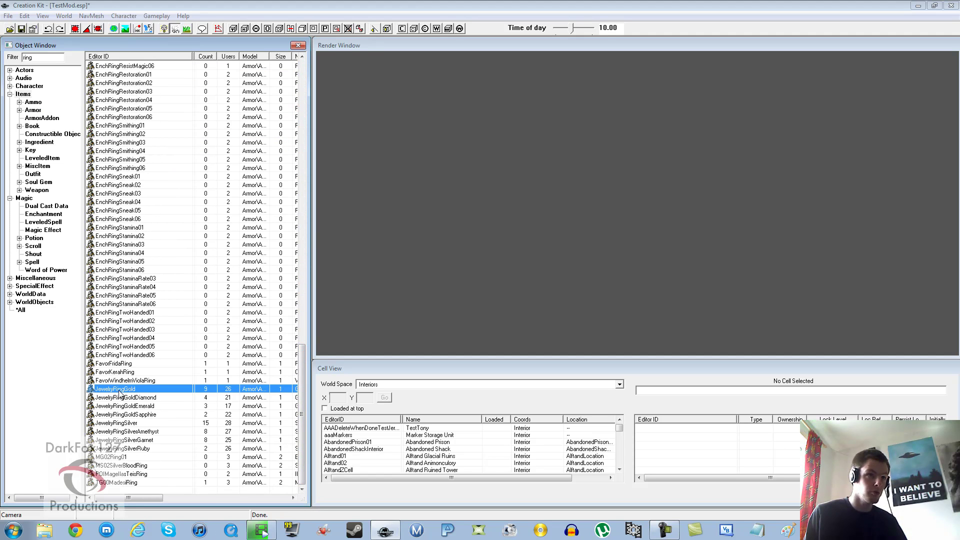
{"action": "right_click", "coordinate": [118, 391]}
{"action": "left_click", "coordinate": [113, 397]}
{"action": "right_click", "coordinate": [113, 397]}
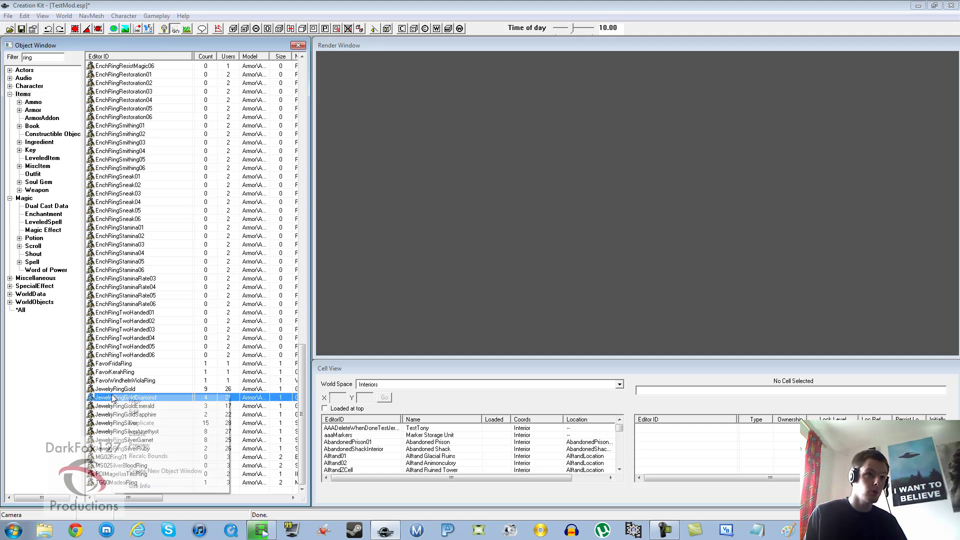
{"action": "left_click", "coordinate": [141, 423]}
{"action": "right_click", "coordinate": [149, 405]}
{"action": "left_click", "coordinate": [161, 422]}
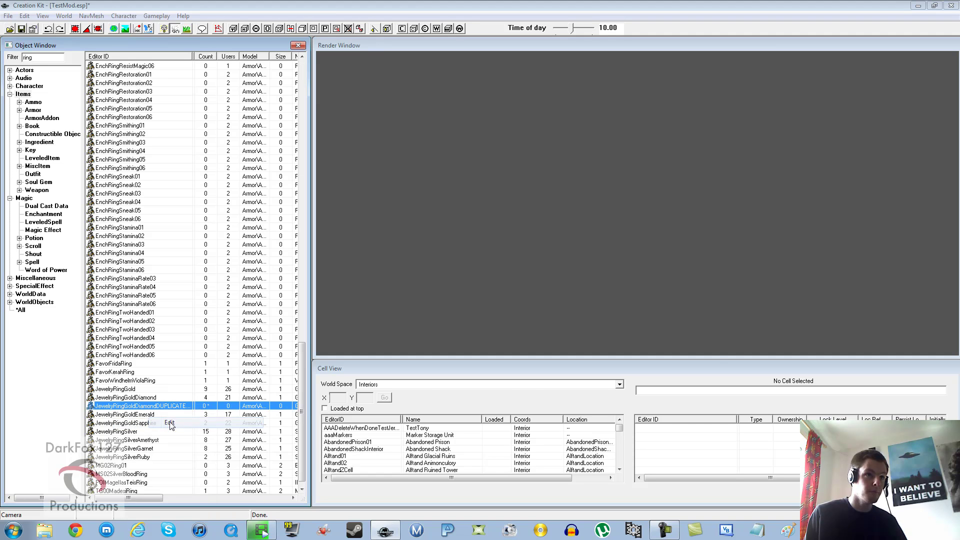
Step: Set the copied ring's ID to RingofFrost and its name to Ring of Frost
{"action": "key", "text": "End"}
{"action": "key", "text": "BackSpace"}
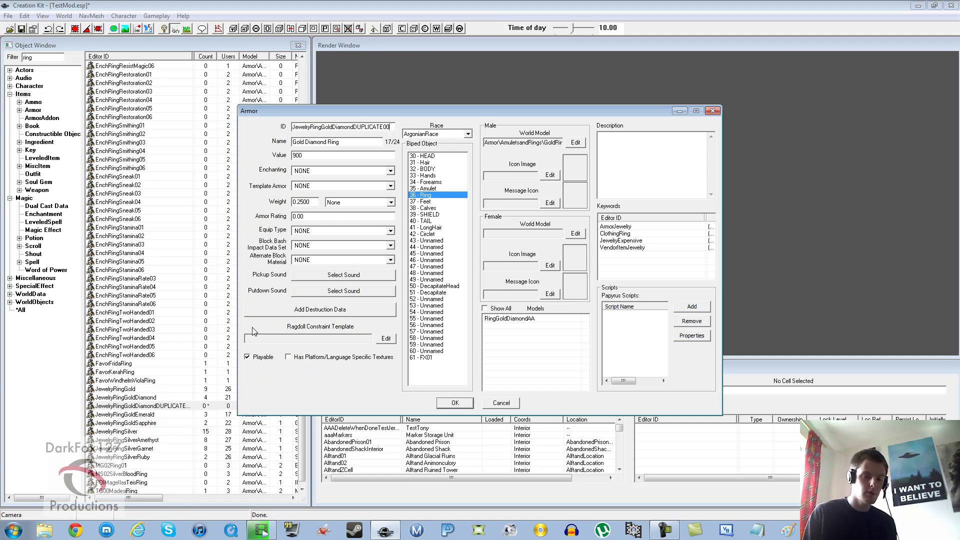
{"action": "key", "text": "BackSpace"}
{"action": "key", "text": "BackSpace"}
{"action": "key", "text": "BackSpace"}
{"action": "key", "text": "BackSpace"}
{"action": "key", "text": "BackSpace"}
{"action": "key", "text": "BackSpace"}
{"action": "key", "text": "BackSpace"}
{"action": "key", "text": "BackSpace"}
{"action": "key", "text": "BackSpace"}
{"action": "key", "text": "BackSpace"}
{"action": "key", "text": "BackSpace"}
{"action": "key", "text": "BackSpace"}
{"action": "key", "text": "BackSpace"}
{"action": "key", "text": "BackSpace"}
{"action": "key", "text": "BackSpace"}
{"action": "key", "text": "BackSpace"}
{"action": "key", "text": "BackSpace"}
{"action": "key", "text": "BackSpace"}
{"action": "key", "text": "BackSpace"}
{"action": "key", "text": "BackSpace"}
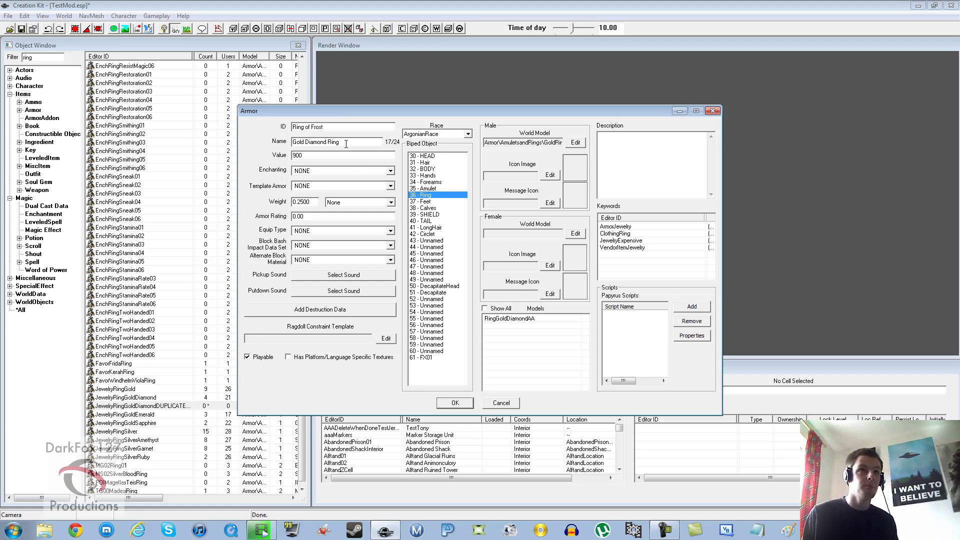
{"action": "key", "text": "Tab"}
{"action": "type", "text": "Rin"}
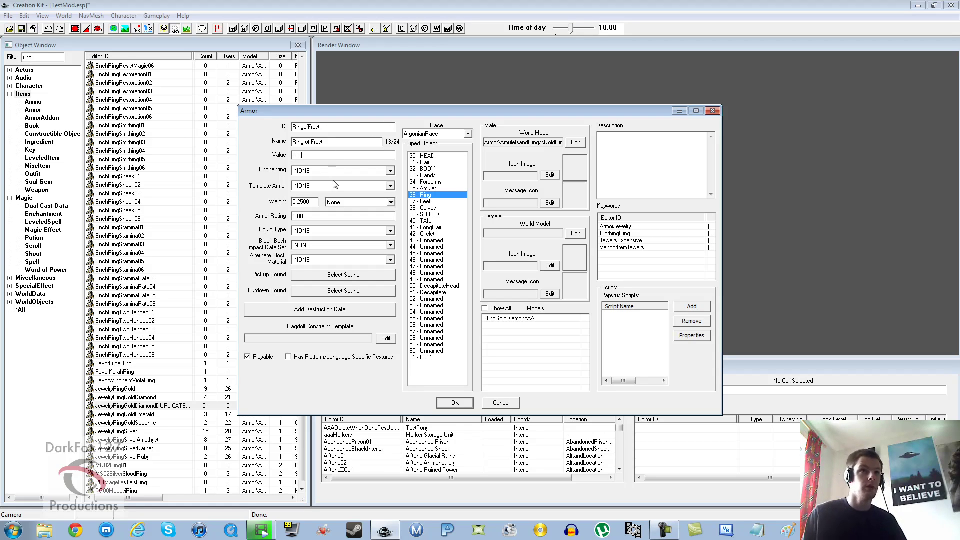
Step: Change the ring's value from 900 to 1200 and enchant it with EnchFrostCloak
{"action": "left_click_drag", "start_coordinate": [296, 156], "coordinate": [292, 156]}
{"action": "type", "text": "12"}
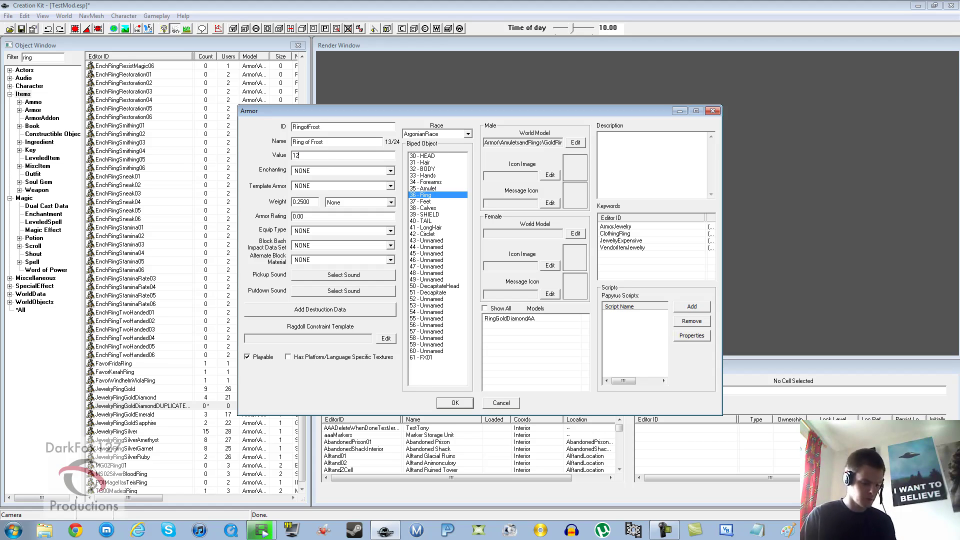
{"action": "left_click", "coordinate": [311, 171]}
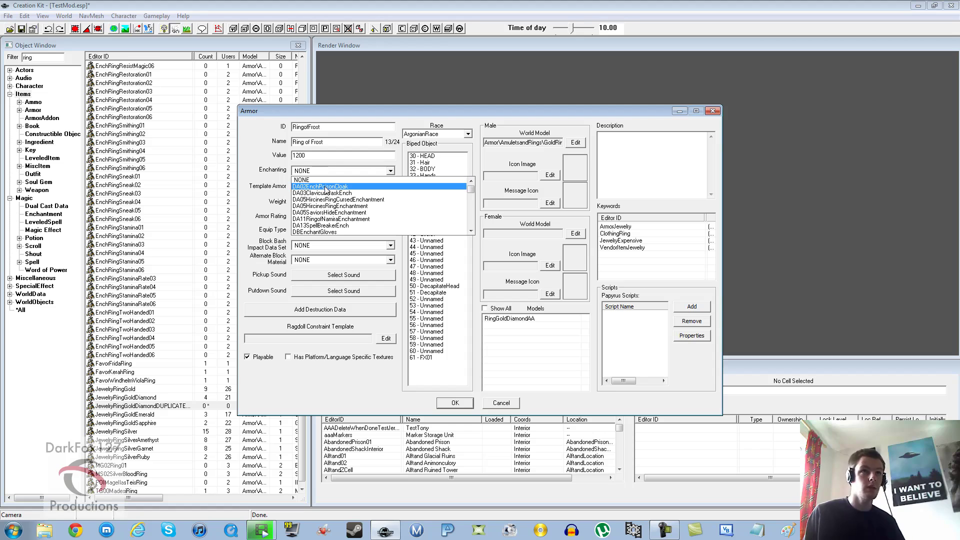
{"action": "type", "text": "EnchFrostCloak"}
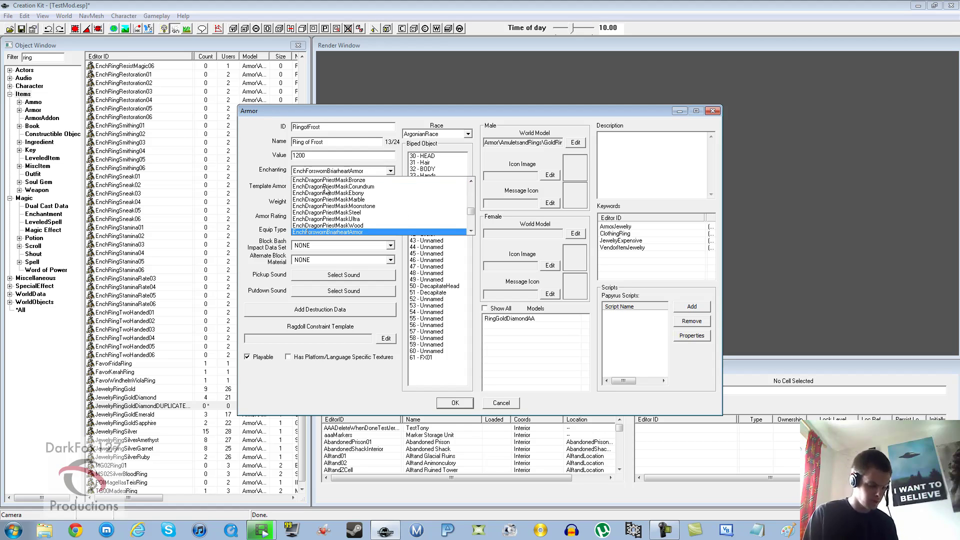
{"action": "key", "text": "Return"}
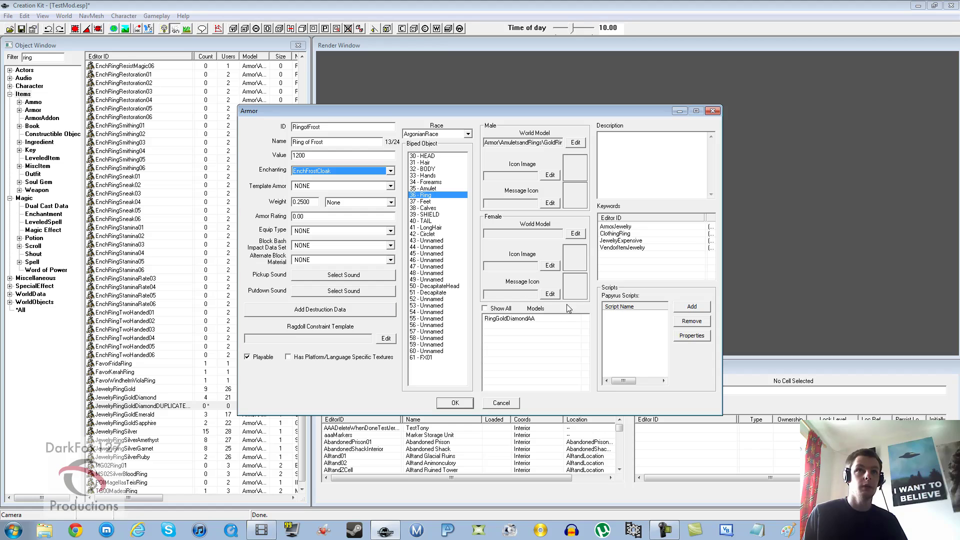
Step: Look over the ring's keywords and cancel out of creating a new keyword
{"action": "left_click", "coordinate": [636, 234]}
{"action": "left_click", "coordinate": [630, 241]}
{"action": "left_click", "coordinate": [627, 248]}
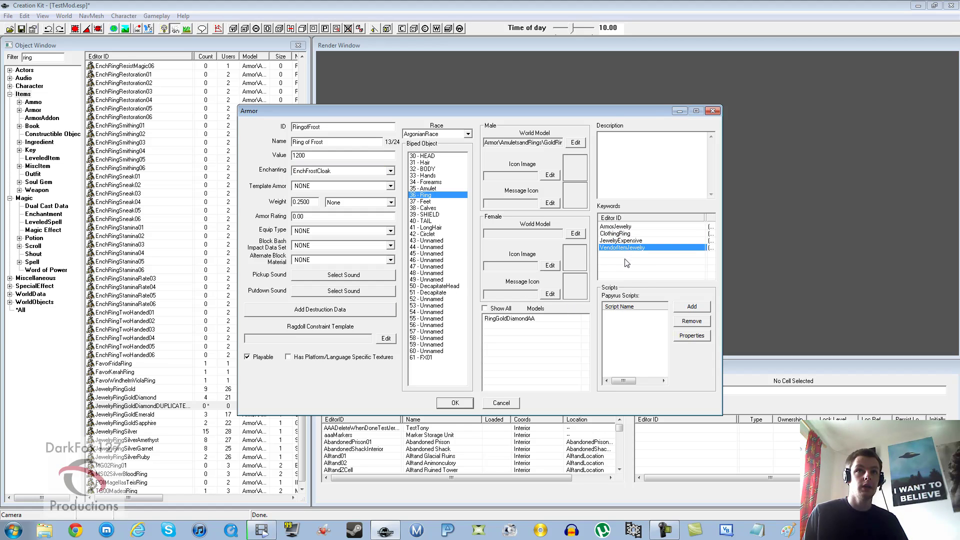
{"action": "right_click", "coordinate": [628, 263]}
{"action": "left_click", "coordinate": [635, 266]}
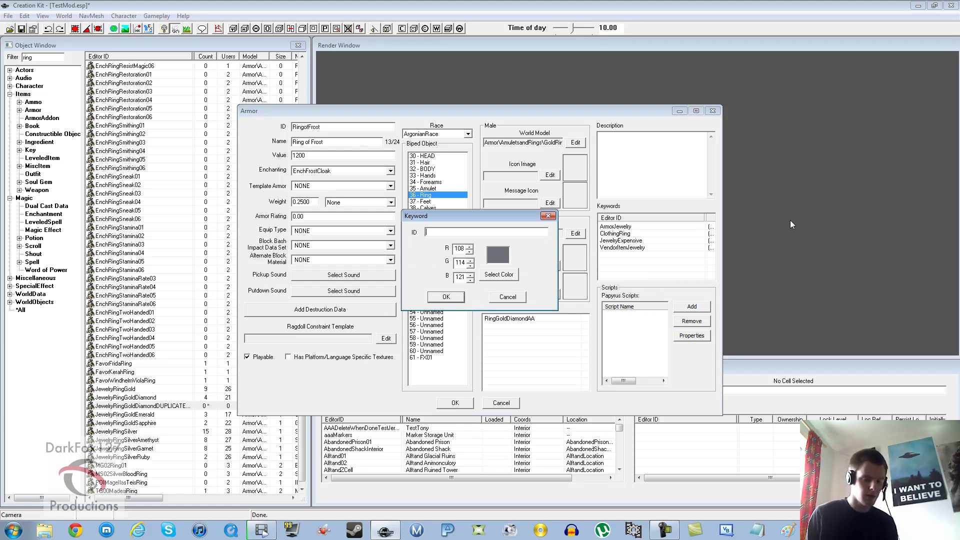
{"action": "left_click", "coordinate": [506, 298]}
Step: Search the keyword picker for MagicNoReanimate, then close it without adding any keyword
{"action": "right_click", "coordinate": [672, 262]}
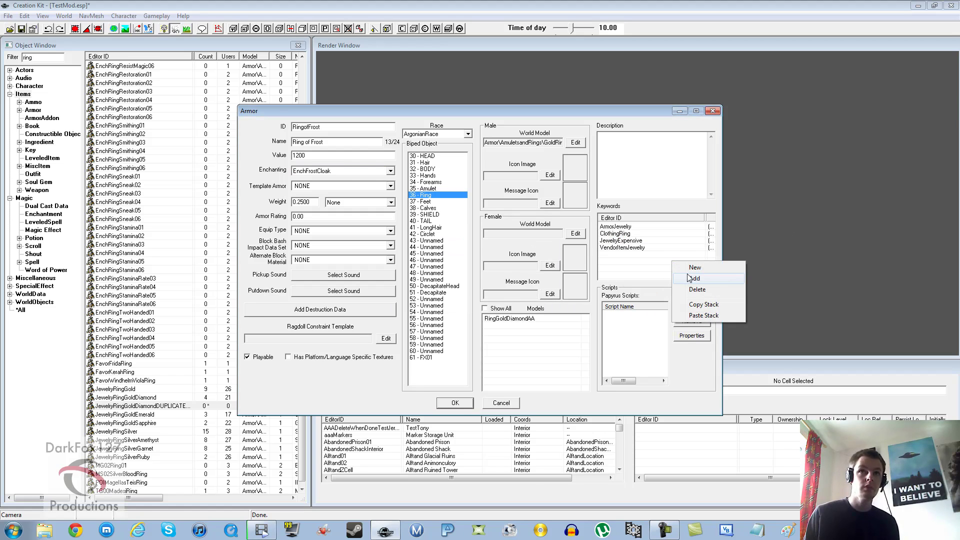
{"action": "left_click", "coordinate": [693, 279]}
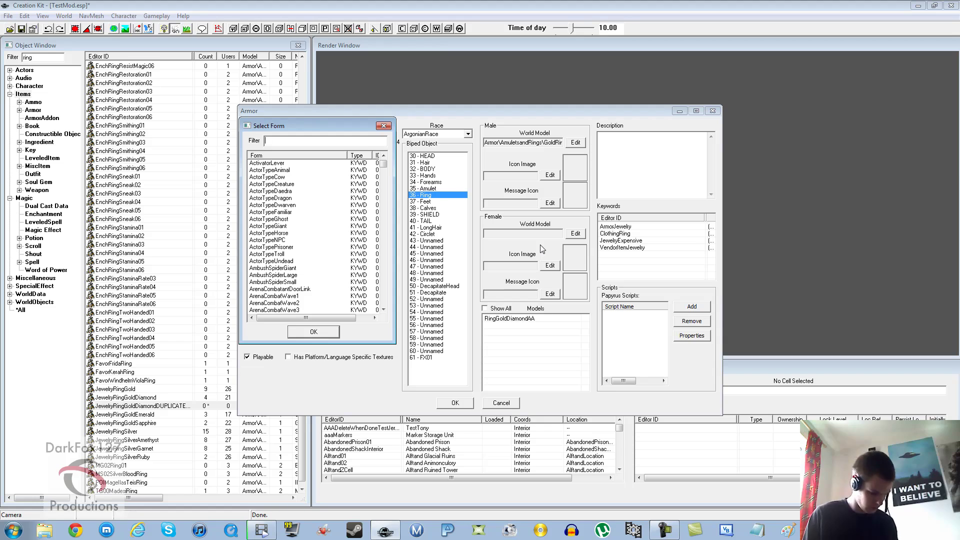
{"action": "type", "text": "dis"}
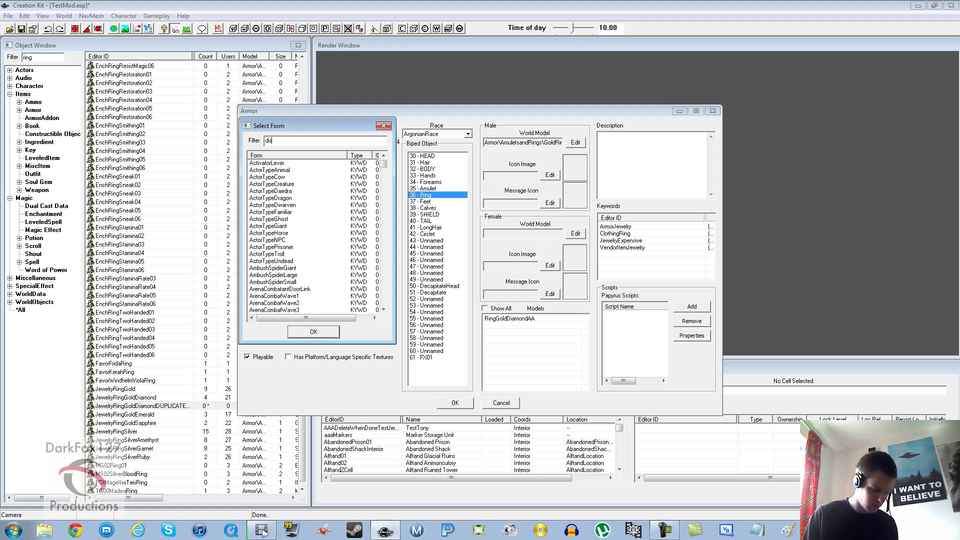
{"action": "key", "text": "BackSpace"}
{"action": "key", "text": "BackSpace"}
{"action": "key", "text": "BackSpace"}
{"action": "type", "text": "magic"}
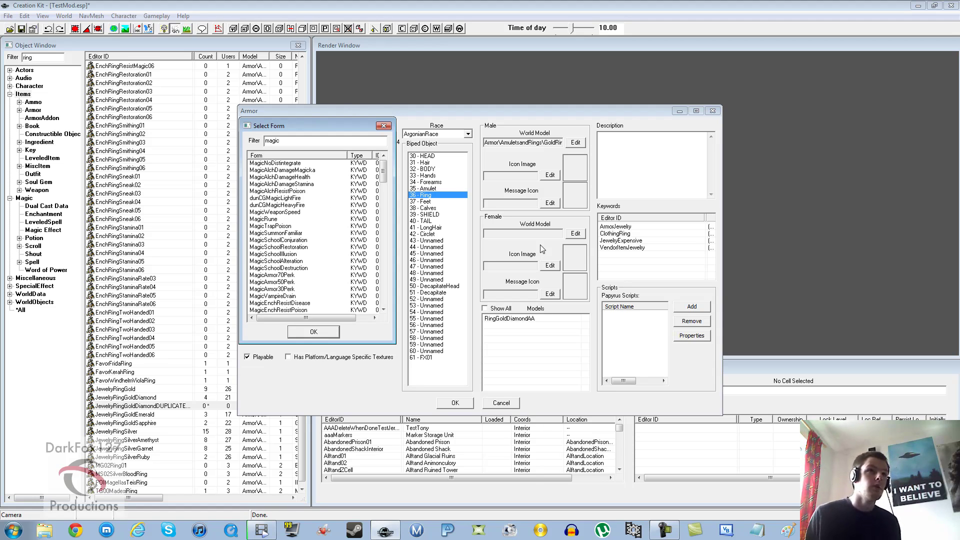
{"action": "left_click", "coordinate": [276, 163]}
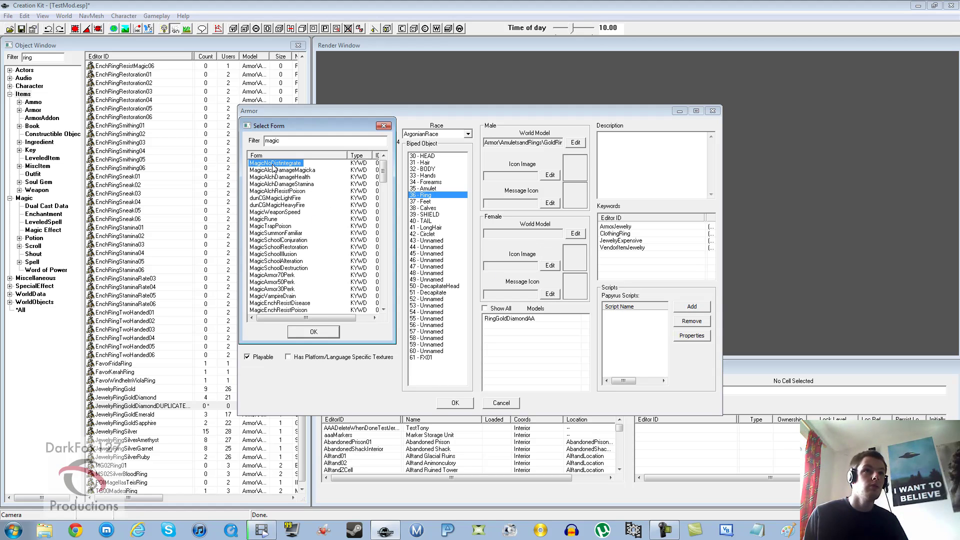
{"action": "left_click_drag", "start_coordinate": [383, 172], "coordinate": [388, 218]}
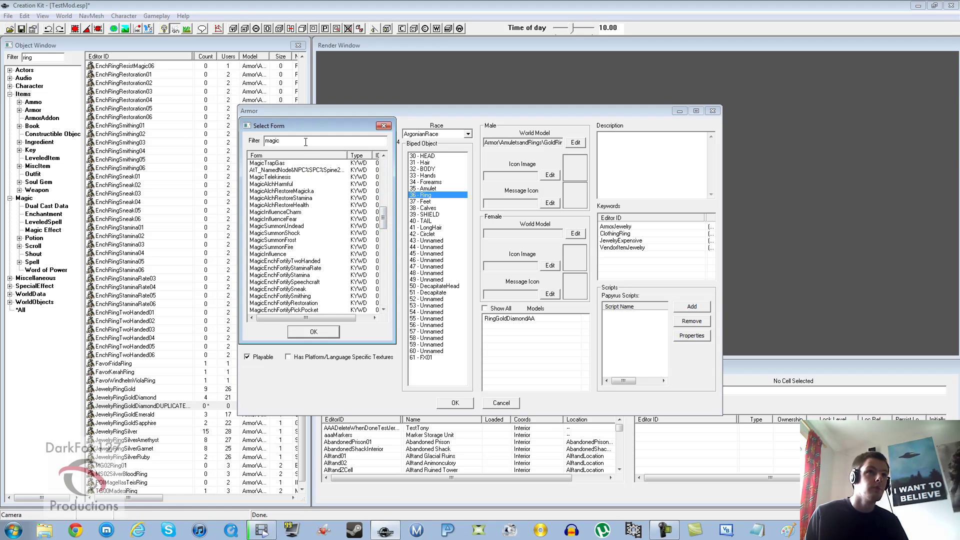
{"action": "type", "text": "no"}
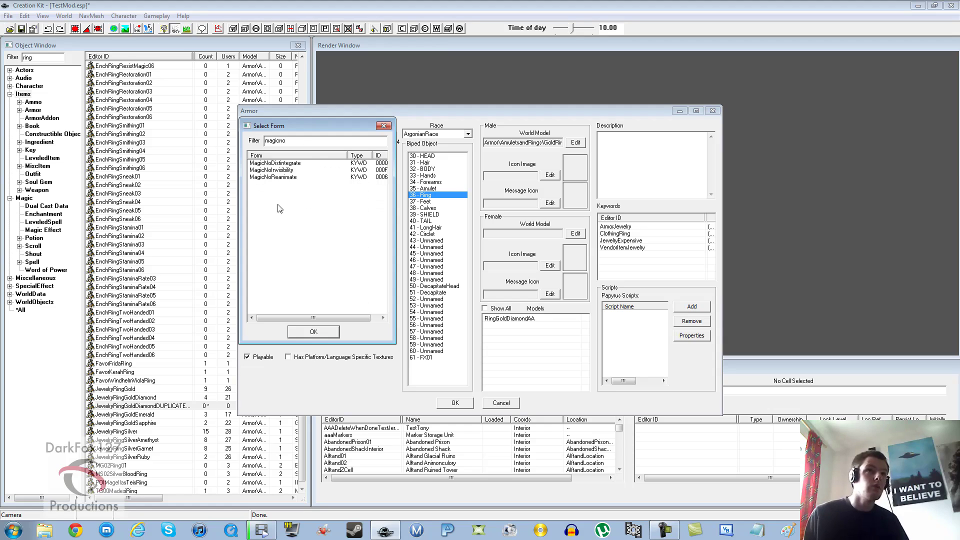
{"action": "left_click", "coordinate": [295, 177]}
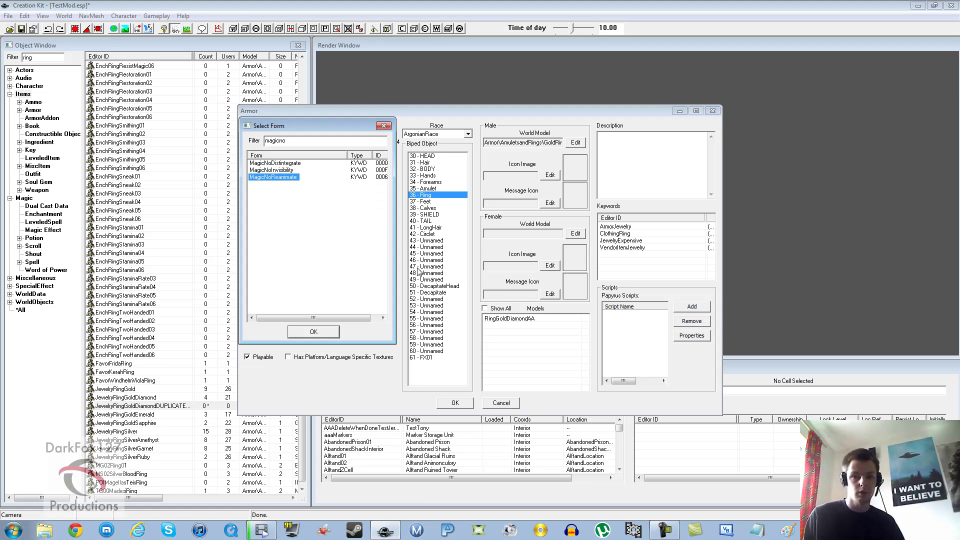
{"action": "left_click", "coordinate": [384, 126]}
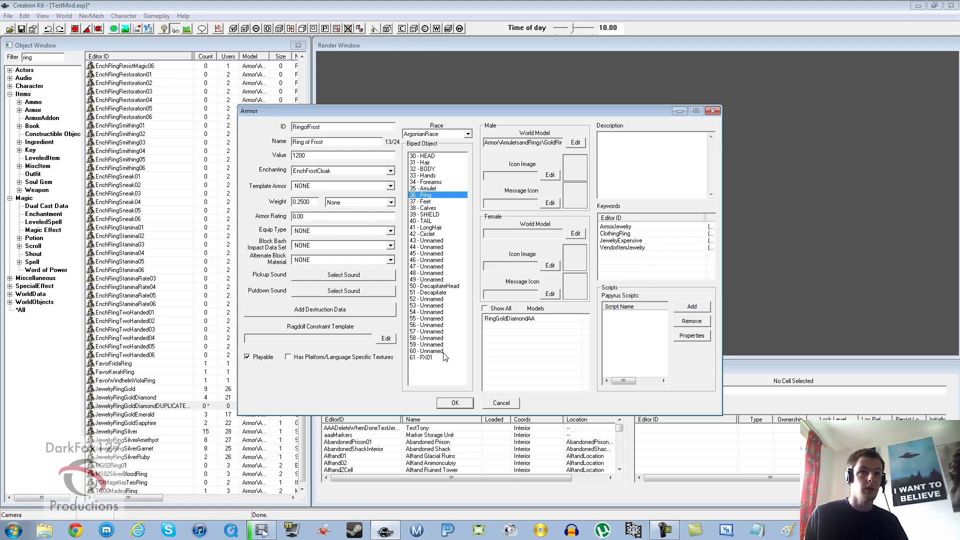
Step: Save the Ring of Frost on the existing form, answering No then Yes, and select RingofFrost
{"action": "left_click", "coordinate": [453, 403]}
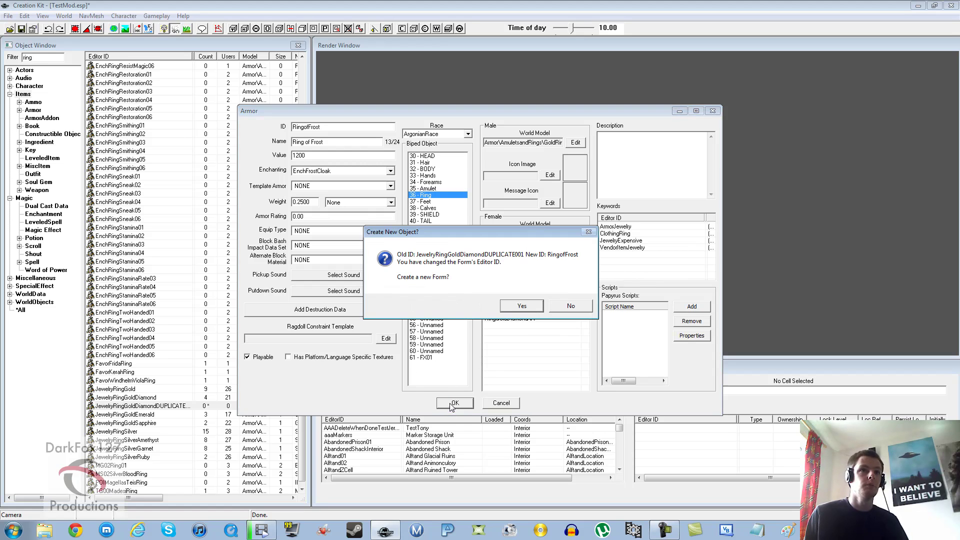
{"action": "left_click", "coordinate": [566, 309]}
{"action": "left_click", "coordinate": [526, 301]}
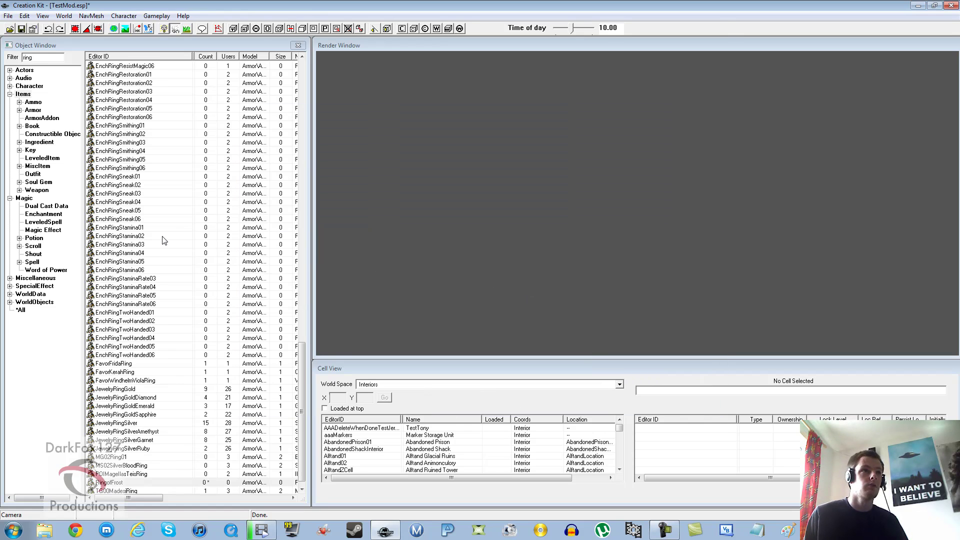
{"action": "left_click", "coordinate": [183, 212]}
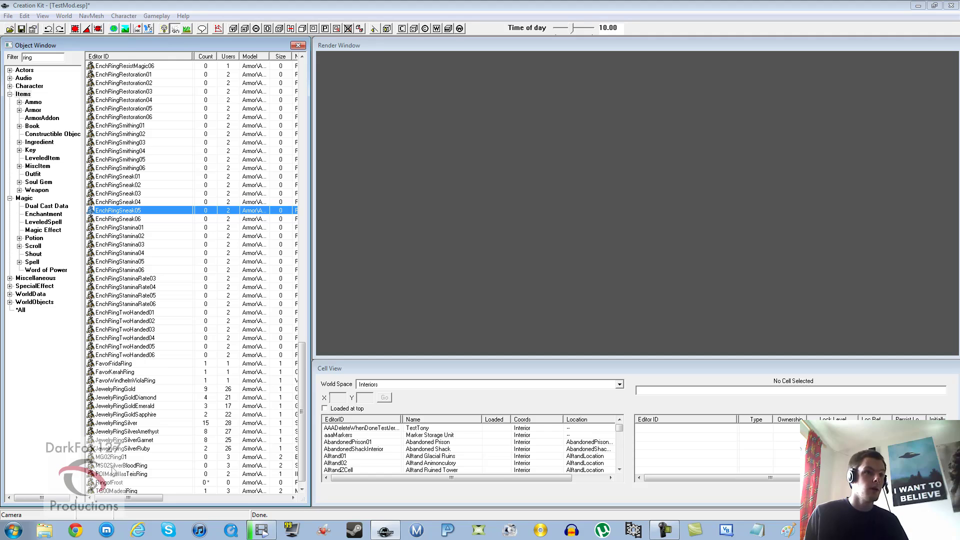
{"action": "left_click", "coordinate": [109, 483]}
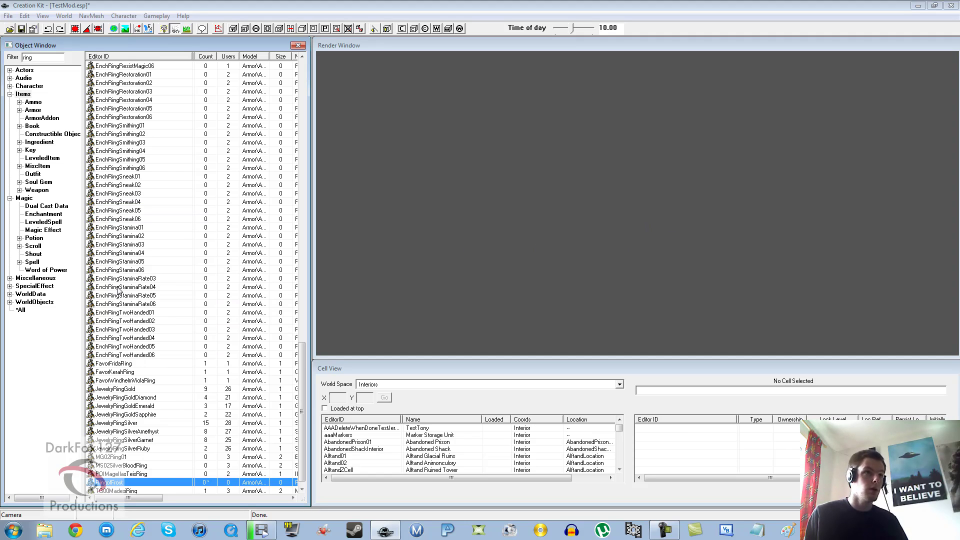
Step: Filter Magic Effects for frost cloak, glance at FrostCloakFFSelf, then open EnchFrostCloakFFSelf
{"action": "left_click", "coordinate": [44, 230]}
{"action": "double_click", "coordinate": [49, 56]}
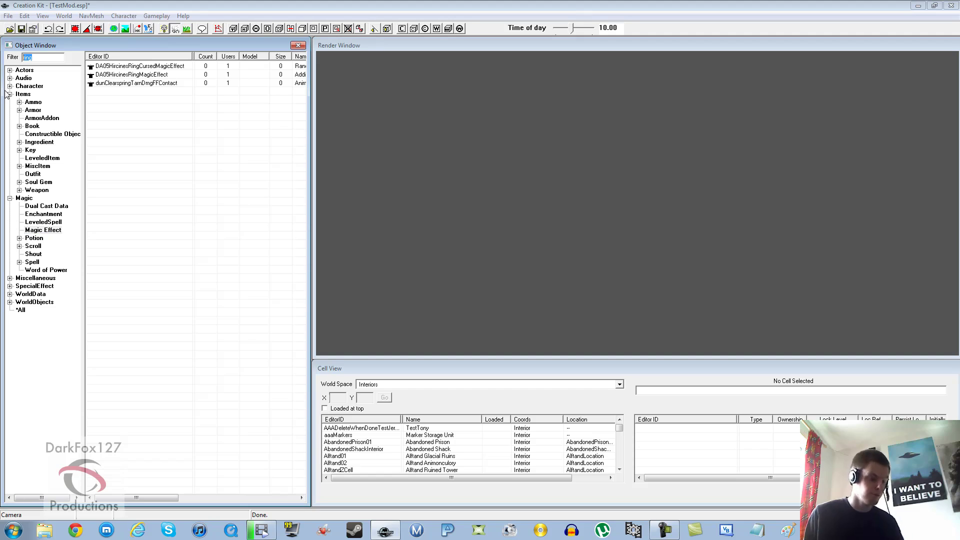
{"action": "type", "text": "frostcloak"}
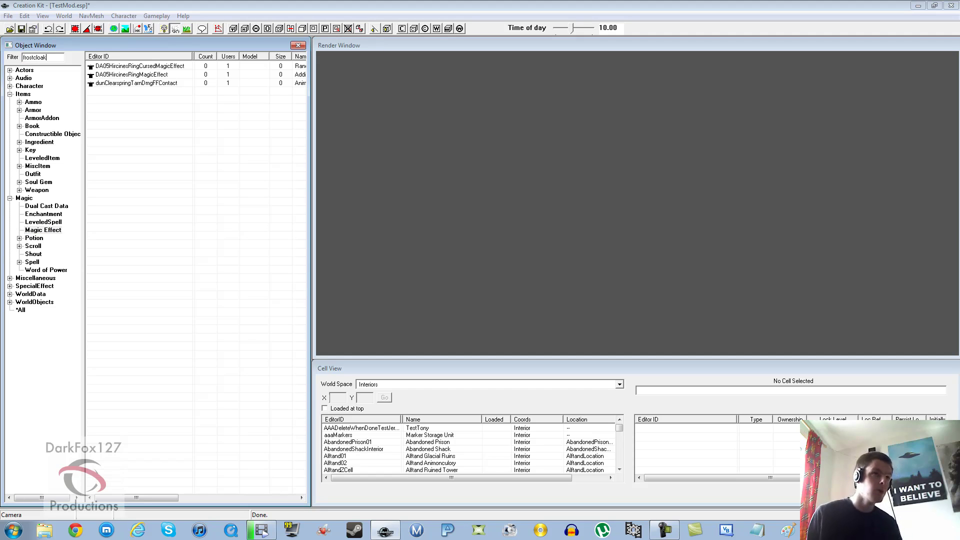
{"action": "left_click", "coordinate": [136, 83]}
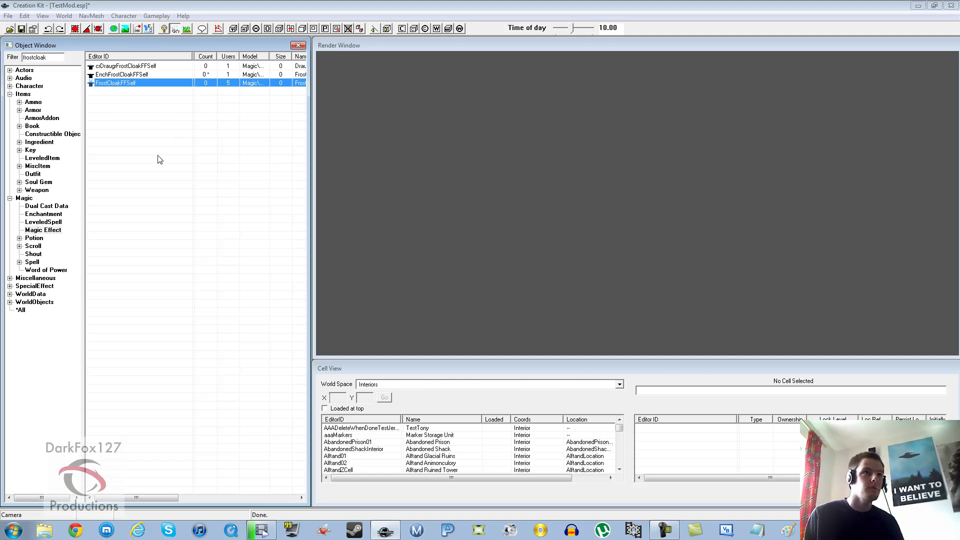
{"action": "key", "text": "Return"}
{"action": "left_click", "coordinate": [719, 72]}
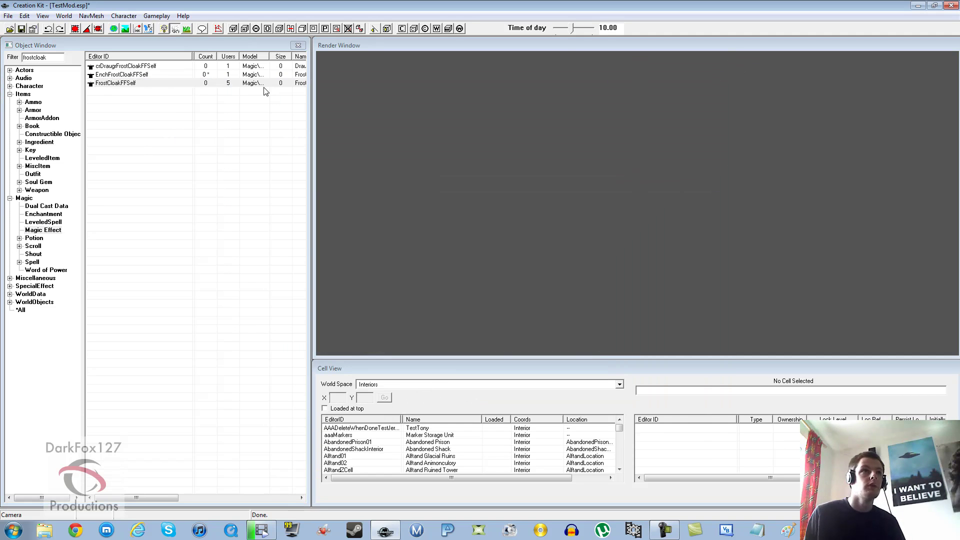
{"action": "left_click", "coordinate": [147, 75]}
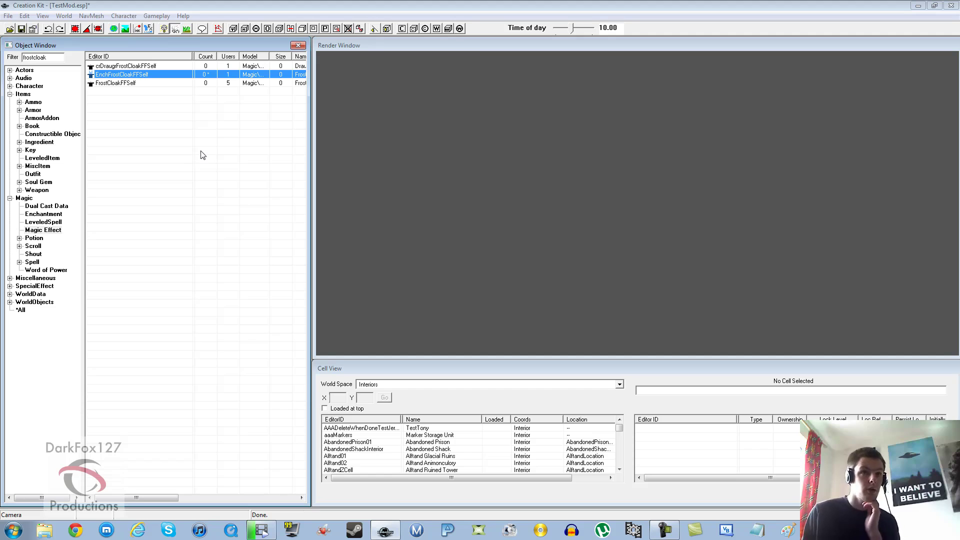
{"action": "key", "text": "Return"}
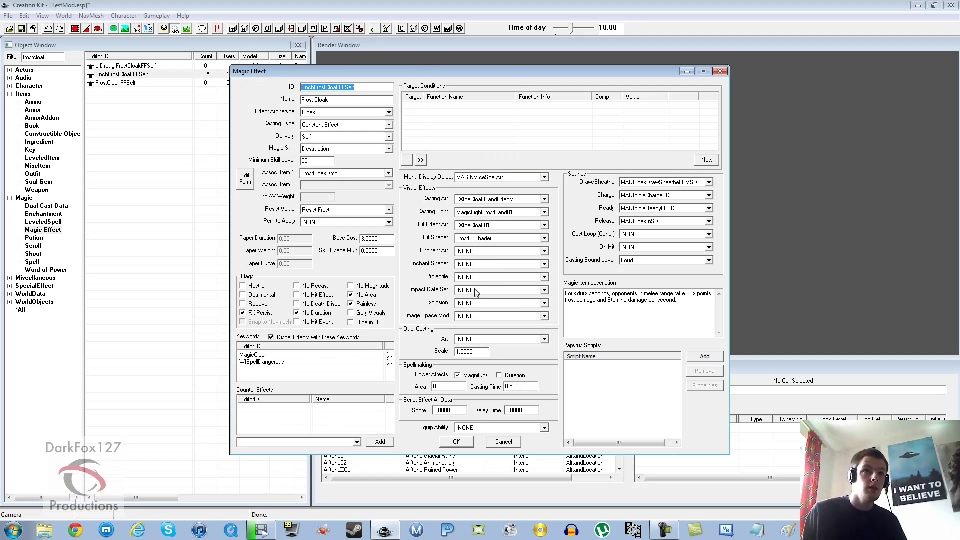
Step: Pick EnchBlueFXShader in the Enchant Shader list and close the Magic Effect editor
{"action": "left_click", "coordinate": [480, 265]}
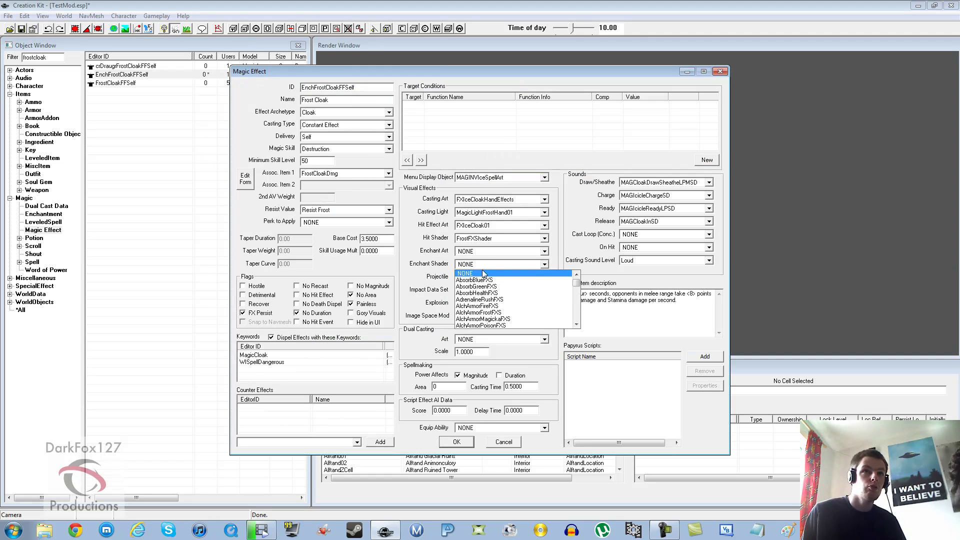
{"action": "type", "text": "fx"}
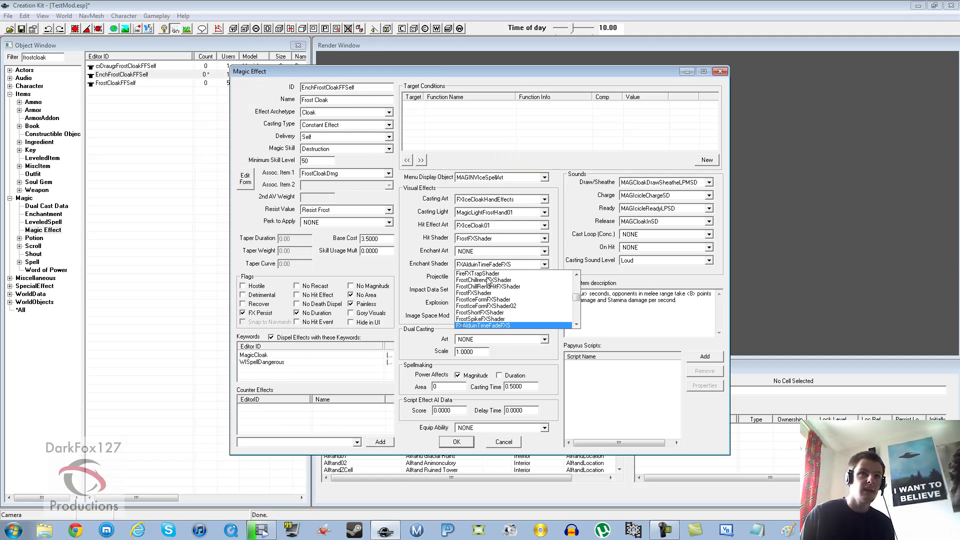
{"action": "scroll", "coordinate": [490, 282], "scroll_direction": "down", "scroll_amount": 2}
{"action": "key", "text": "Down"}
{"action": "key", "text": "Down"}
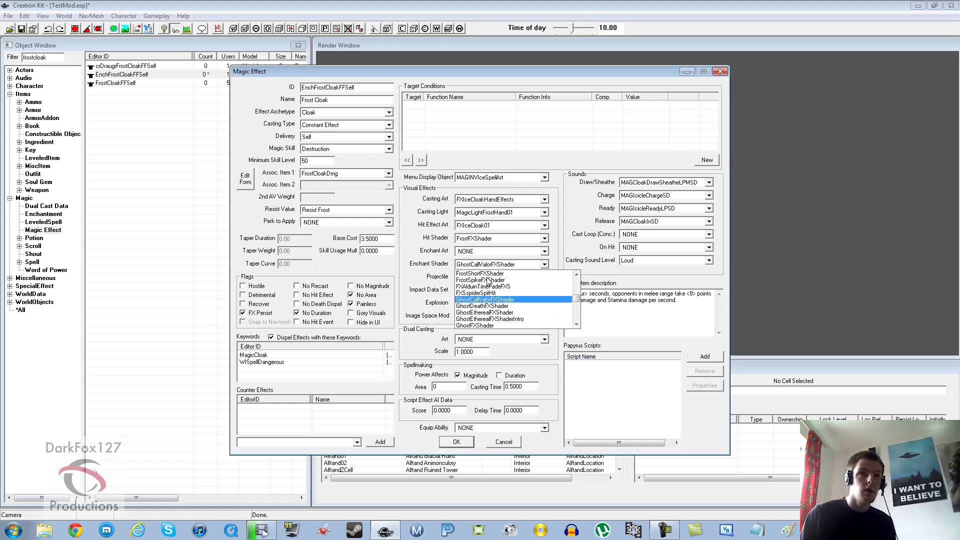
{"action": "key", "text": "Up"}
{"action": "key", "text": "Up"}
{"action": "key", "text": "Up"}
{"action": "key", "text": "Up"}
{"action": "key", "text": "Up"}
{"action": "key", "text": "Up"}
{"action": "key", "text": "Up"}
{"action": "key", "text": "Up"}
{"action": "key", "text": "Up"}
{"action": "key", "text": "Up"}
{"action": "key", "text": "Up"}
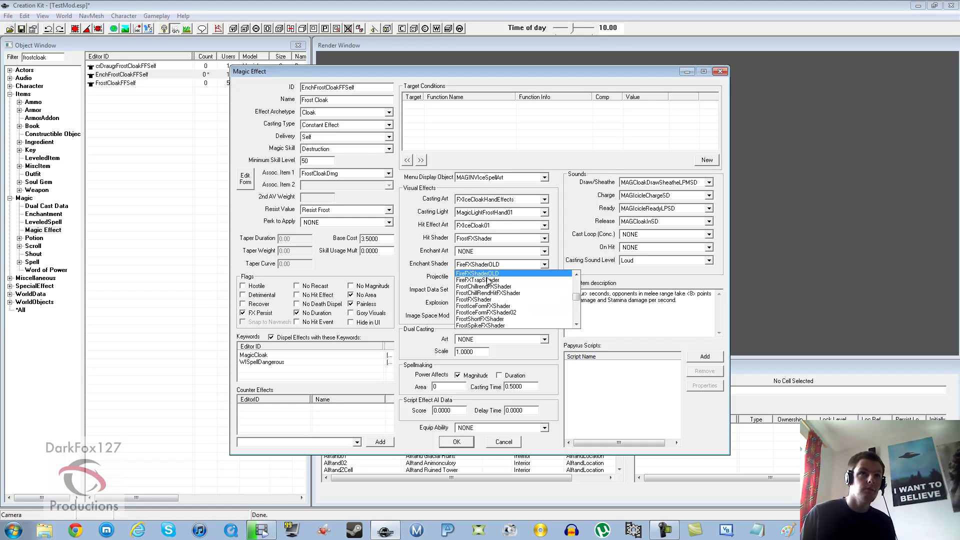
{"action": "key", "text": "Up"}
{"action": "key", "text": "Up"}
{"action": "key", "text": "Up"}
{"action": "key", "text": "Up"}
{"action": "key", "text": "Up"}
{"action": "key", "text": "Up"}
{"action": "key", "text": "Up"}
{"action": "key", "text": "Up"}
{"action": "key", "text": "Up"}
{"action": "key", "text": "Up"}
{"action": "key", "text": "Up"}
{"action": "key", "text": "Up"}
{"action": "key", "text": "Up"}
{"action": "key", "text": "Up"}
{"action": "key", "text": "Up"}
{"action": "key", "text": "Up"}
{"action": "key", "text": "Up"}
{"action": "key", "text": "Up"}
{"action": "key", "text": "Up"}
{"action": "key", "text": "Up"}
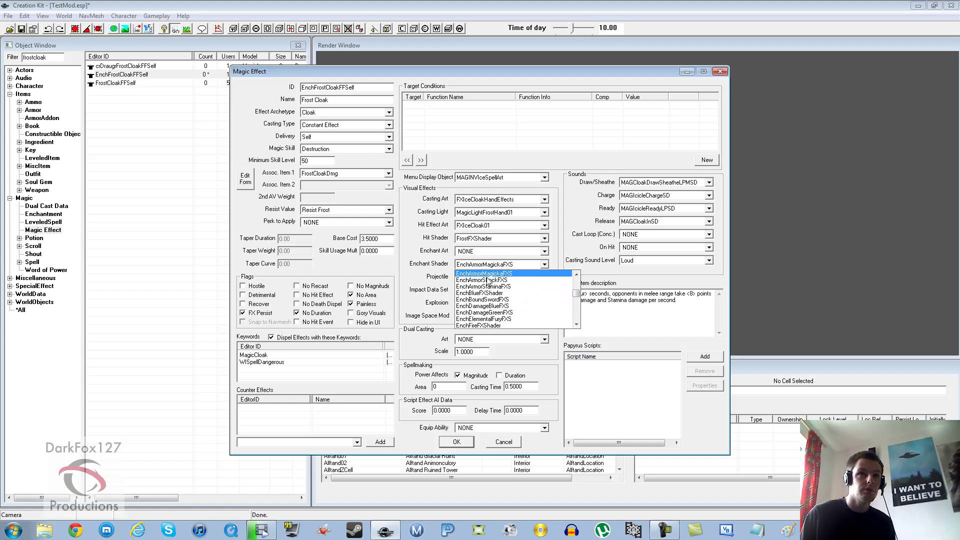
{"action": "key", "text": "Up"}
{"action": "key", "text": "Up"}
{"action": "key", "text": "Up"}
{"action": "key", "text": "Up"}
{"action": "key", "text": "Down"}
{"action": "key", "text": "Down"}
{"action": "key", "text": "Down"}
{"action": "key", "text": "Down"}
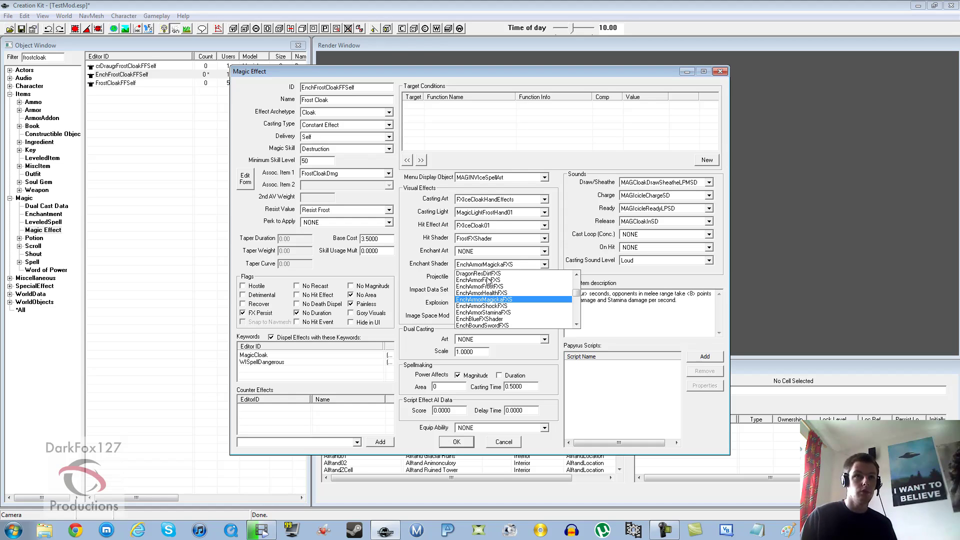
{"action": "key", "text": "Down"}
{"action": "key", "text": "Down"}
{"action": "key", "text": "Down"}
{"action": "key", "text": "Return"}
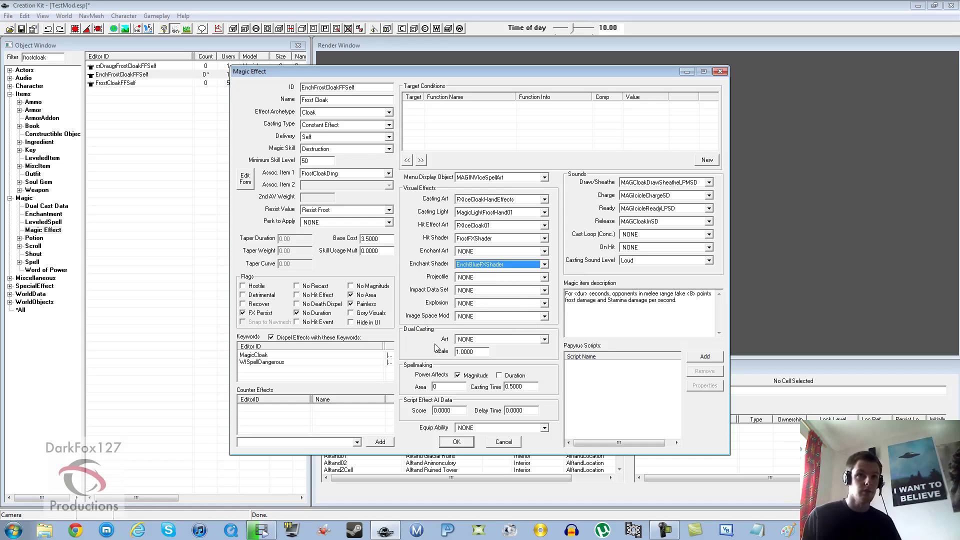
{"action": "left_click", "coordinate": [510, 443]}
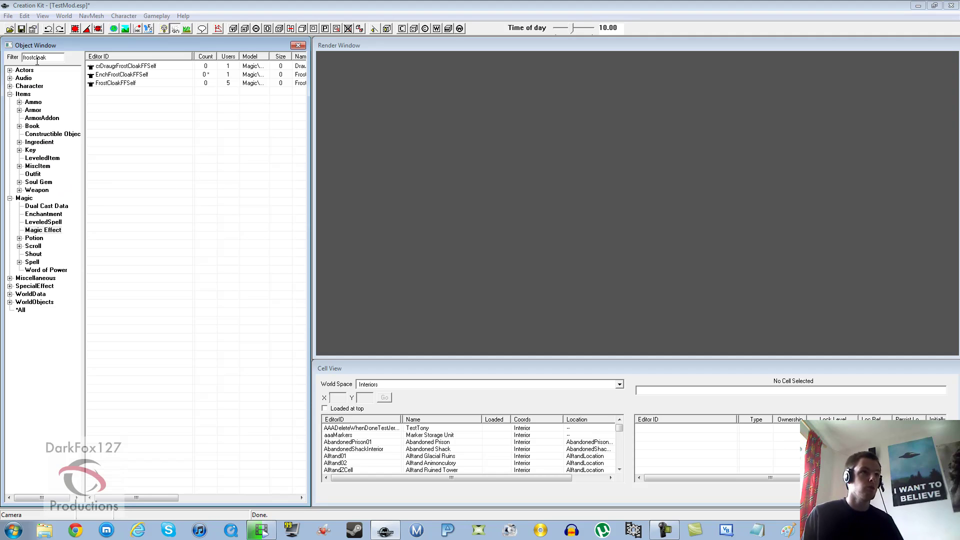
Step: Try the 'enchweap', 'ench' and 'weapo' filters while browsing the Ench records, then clear the filter
{"action": "left_click_drag", "start_coordinate": [50, 58], "coordinate": [7, 67]}
{"action": "type", "text": "enchweapon"}
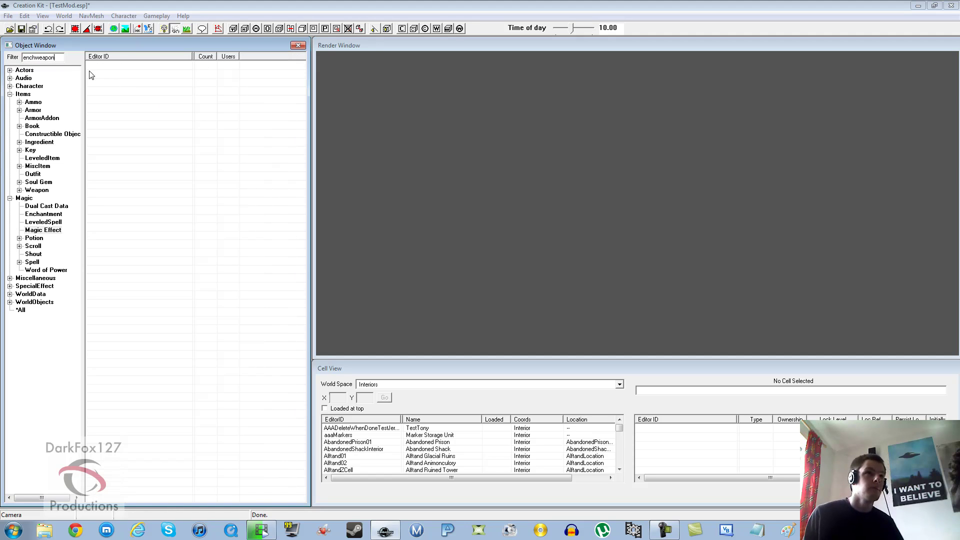
{"action": "left_click_drag", "start_coordinate": [59, 56], "coordinate": [7, 67]}
{"action": "type", "text": "ench"}
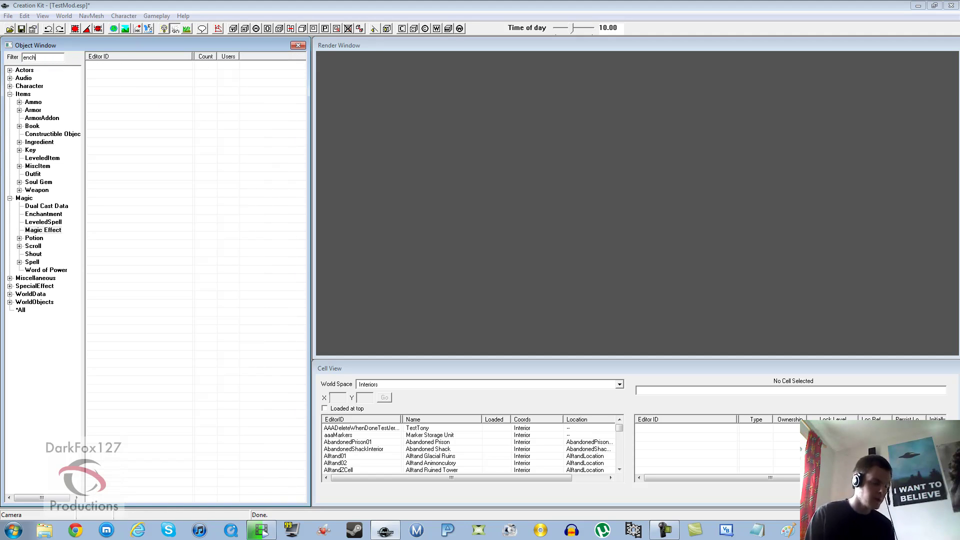
{"action": "left_click", "coordinate": [139, 195]}
{"action": "scroll", "coordinate": [170, 250], "scroll_direction": "down", "scroll_amount": 10}
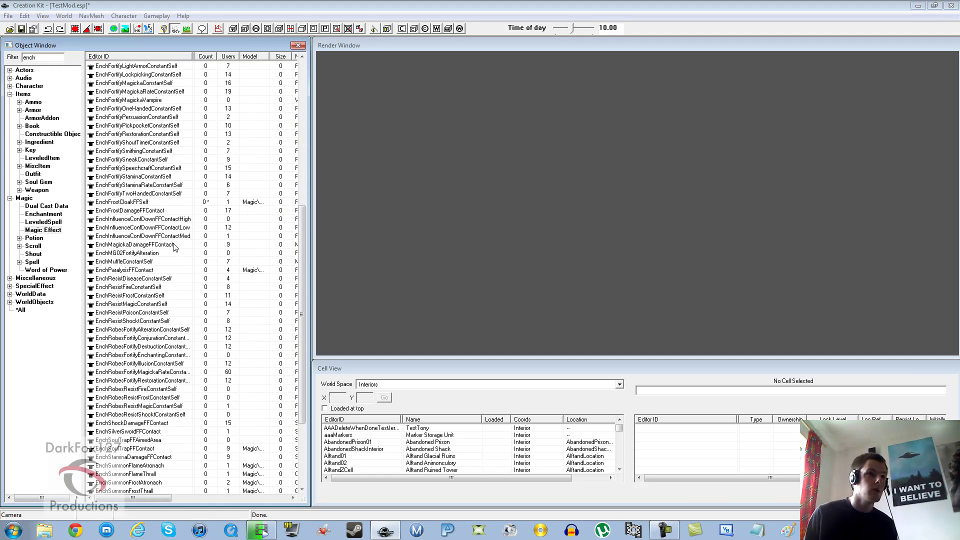
{"action": "scroll", "coordinate": [168, 270], "scroll_direction": "up", "scroll_amount": 9}
{"action": "scroll", "coordinate": [169, 272], "scroll_direction": "up", "scroll_amount": 1}
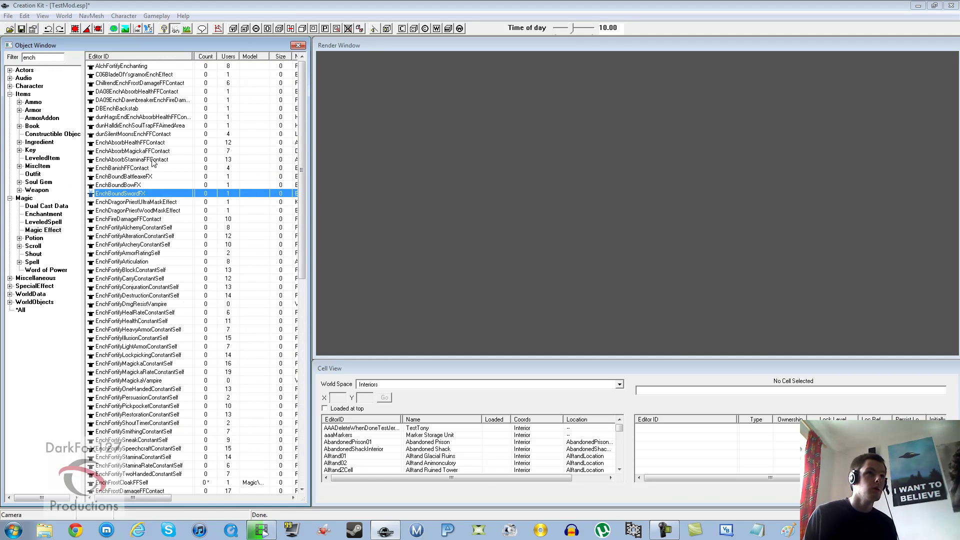
{"action": "double_click", "coordinate": [40, 58]}
{"action": "type", "text": "weapo"}
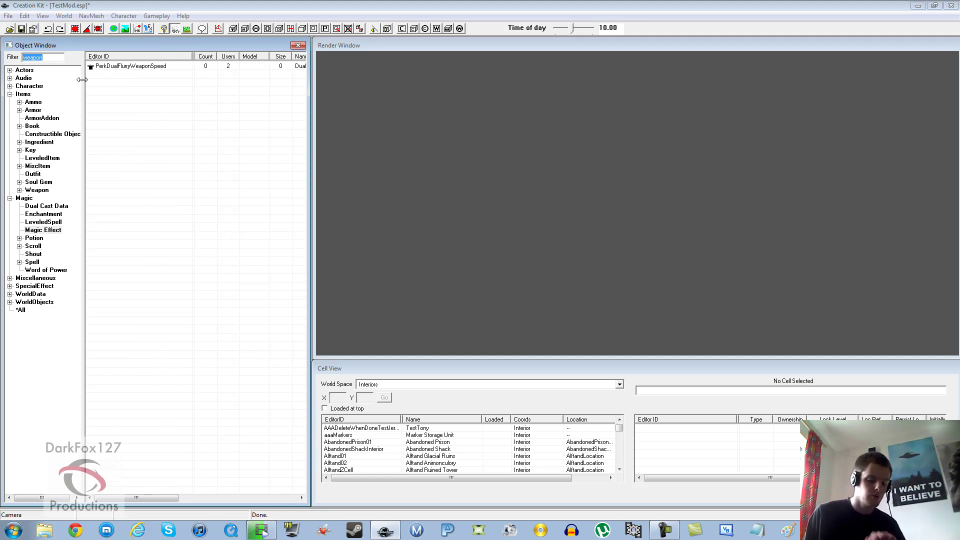
{"action": "key", "text": "BackSpace"}
Step: Switch to the Enchantment category and filter it with 'enchweap'
{"action": "left_click", "coordinate": [44, 214]}
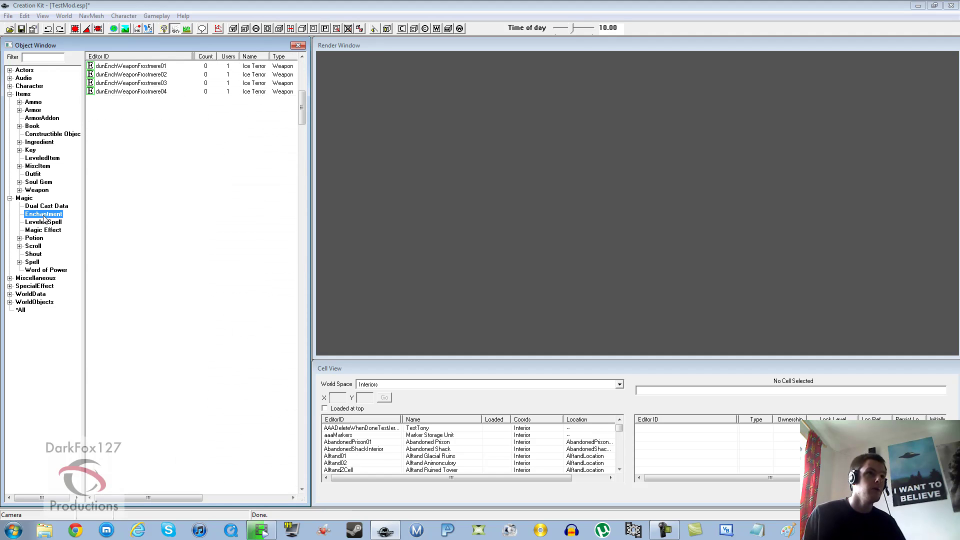
{"action": "left_click", "coordinate": [150, 202]}
{"action": "scroll", "coordinate": [152, 230], "scroll_direction": "down", "scroll_amount": 19}
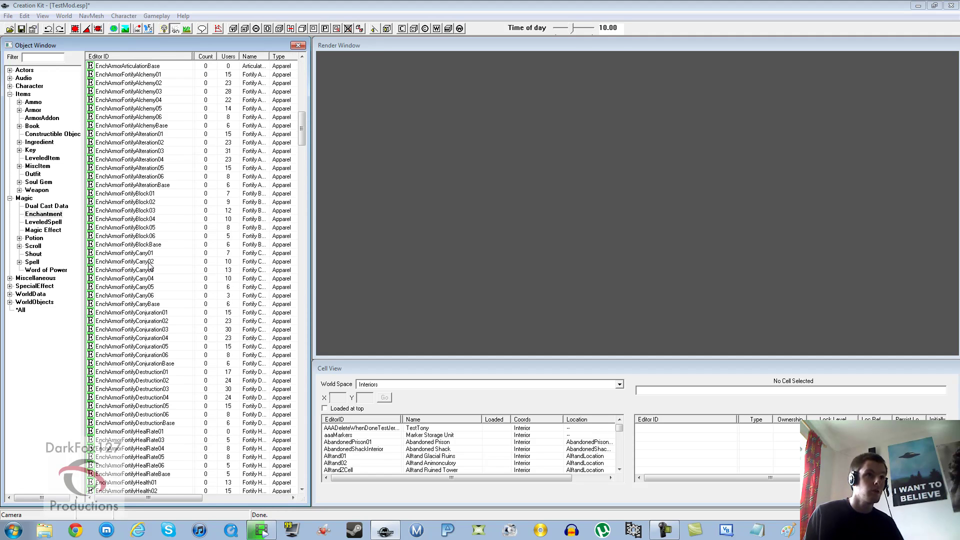
{"action": "scroll", "coordinate": [172, 269], "scroll_direction": "down", "scroll_amount": 19}
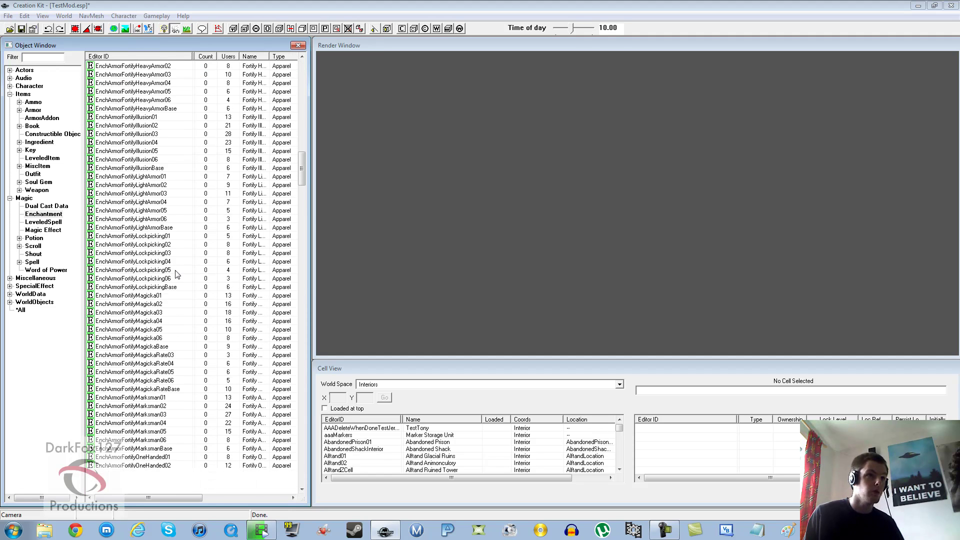
{"action": "left_click", "coordinate": [39, 61]}
{"action": "type", "text": "enchweapon"}
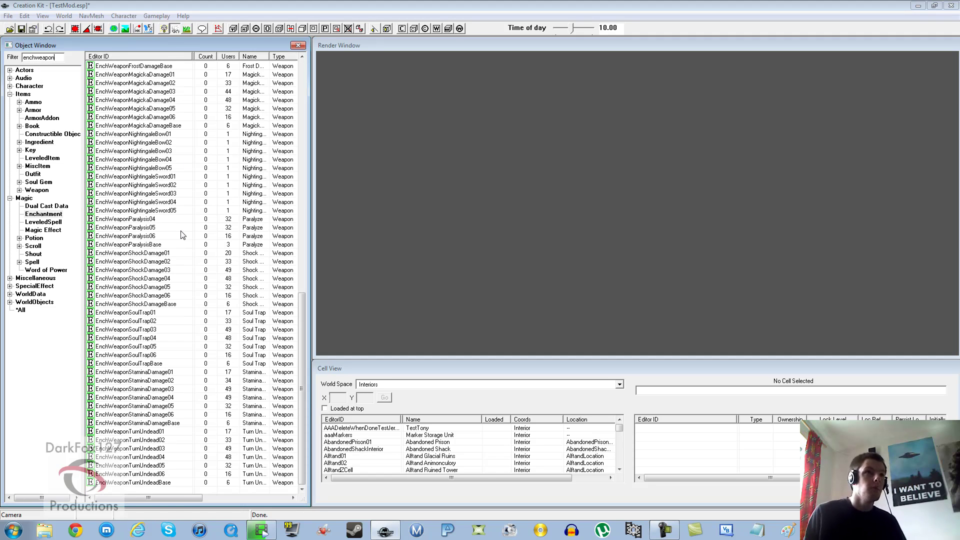
Step: Browse EnchWeapon entries such as Paralysis05, NightingaleSword01 and AbsorbMagicka05, then show the Weapon category
{"action": "left_click", "coordinate": [184, 228]}
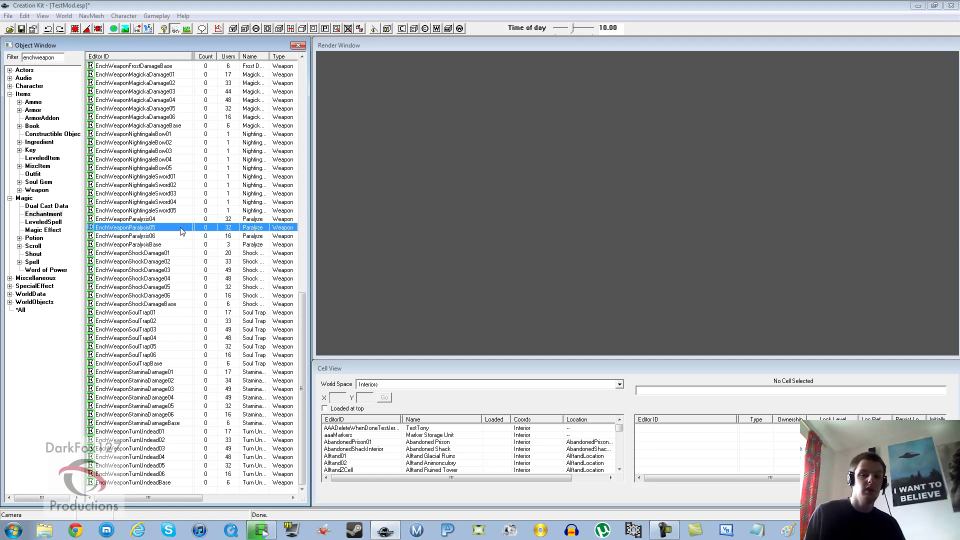
{"action": "left_click", "coordinate": [175, 176]}
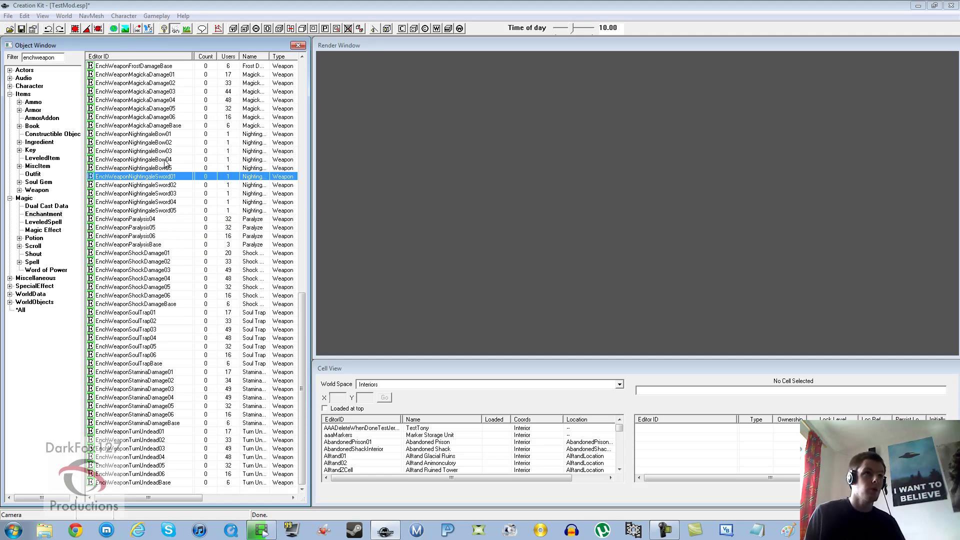
{"action": "scroll", "coordinate": [161, 145], "scroll_direction": "up", "scroll_amount": 20}
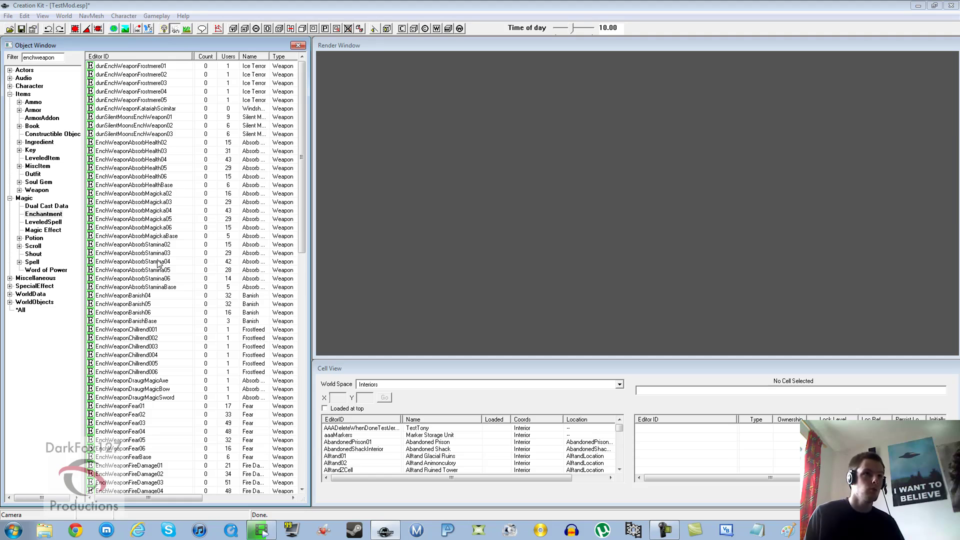
{"action": "left_click", "coordinate": [144, 201]}
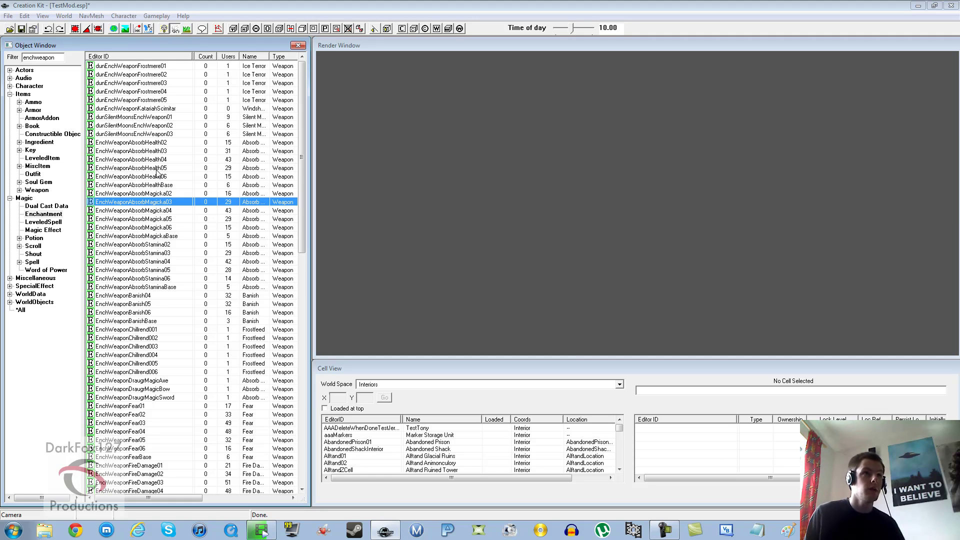
{"action": "scroll", "coordinate": [149, 169], "scroll_direction": "down", "scroll_amount": 19}
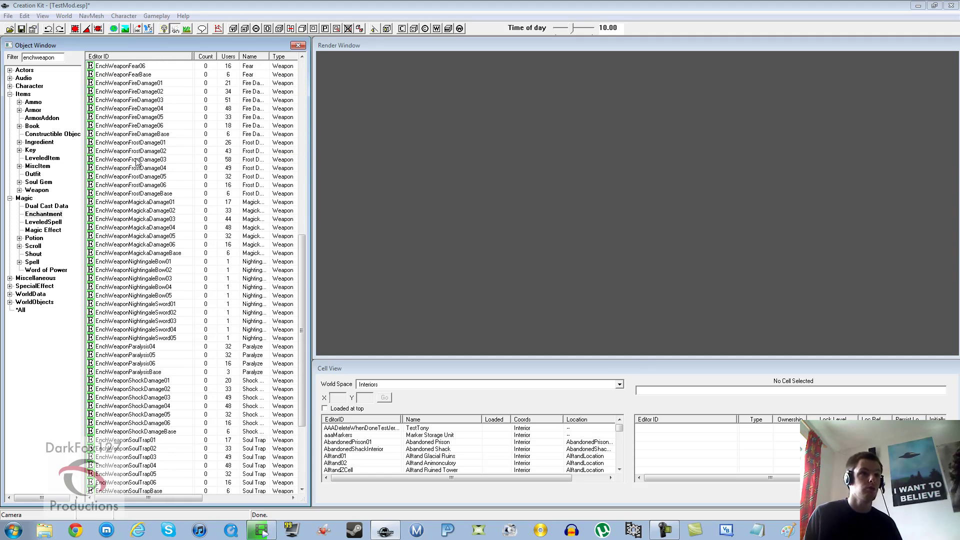
{"action": "scroll", "coordinate": [136, 161], "scroll_direction": "down", "scroll_amount": 1}
{"action": "left_click", "coordinate": [138, 413]}
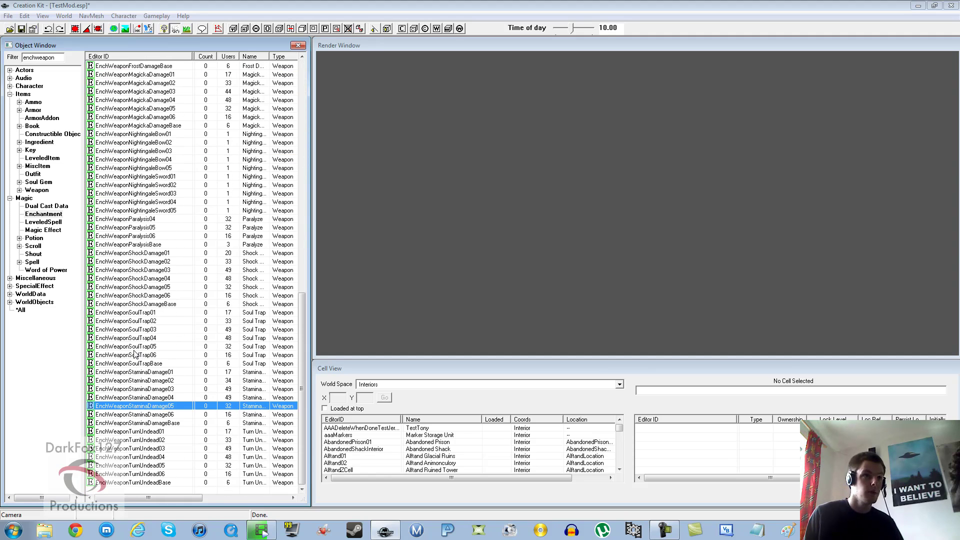
{"action": "scroll", "coordinate": [136, 352], "scroll_direction": "up", "scroll_amount": 5}
{"action": "scroll", "coordinate": [134, 352], "scroll_direction": "up", "scroll_amount": 15}
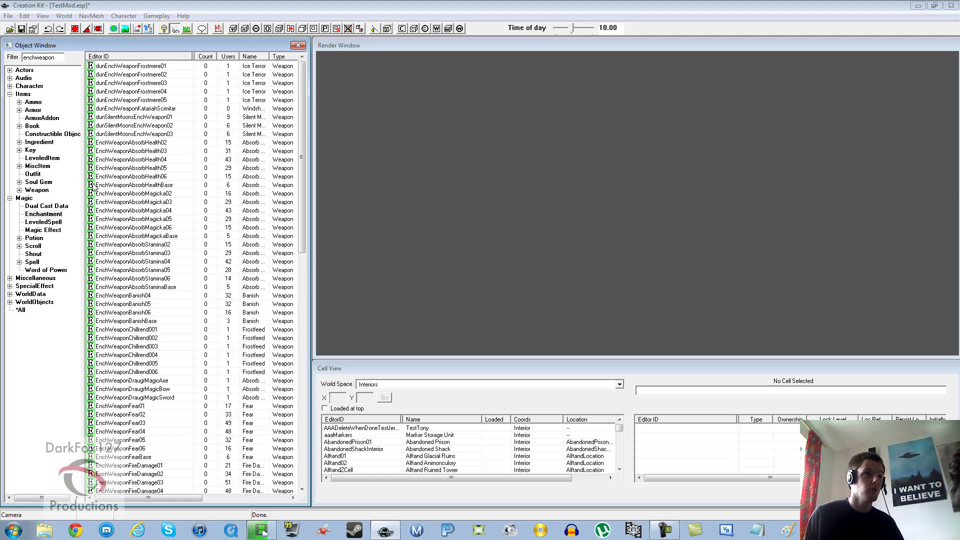
{"action": "left_click", "coordinate": [170, 220]}
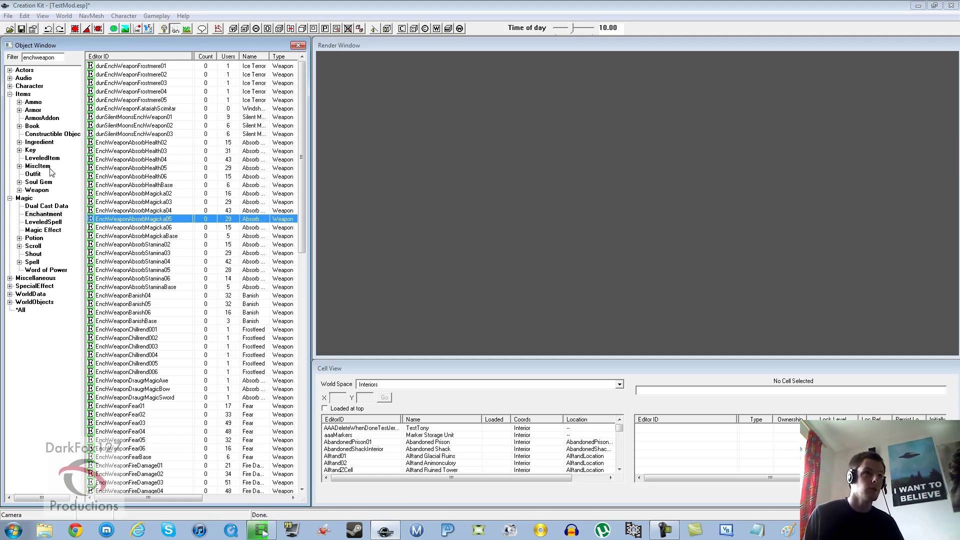
{"action": "left_click", "coordinate": [35, 190]}
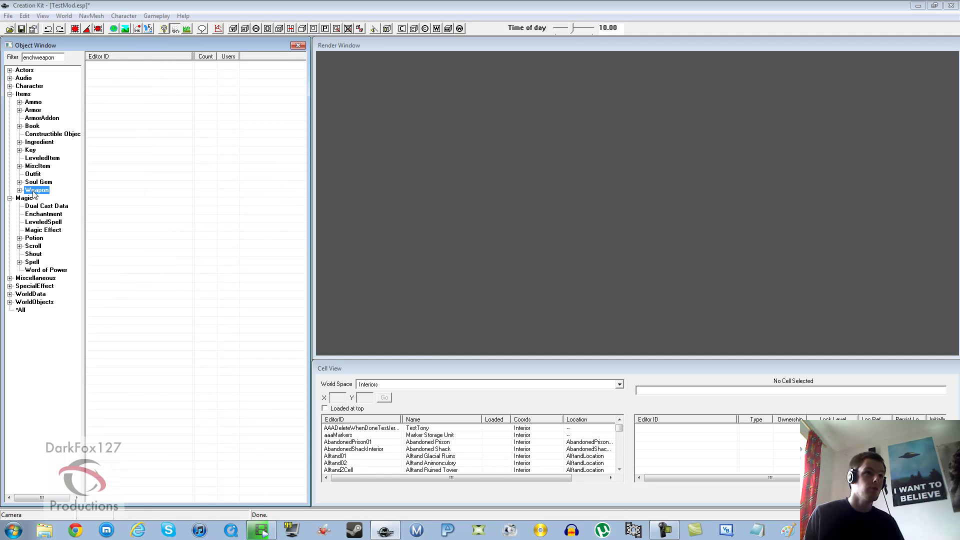
Step: Clear the weapon filter, after a misspelled 'sowrd' attempt, so every weapon is listed
{"action": "double_click", "coordinate": [42, 57]}
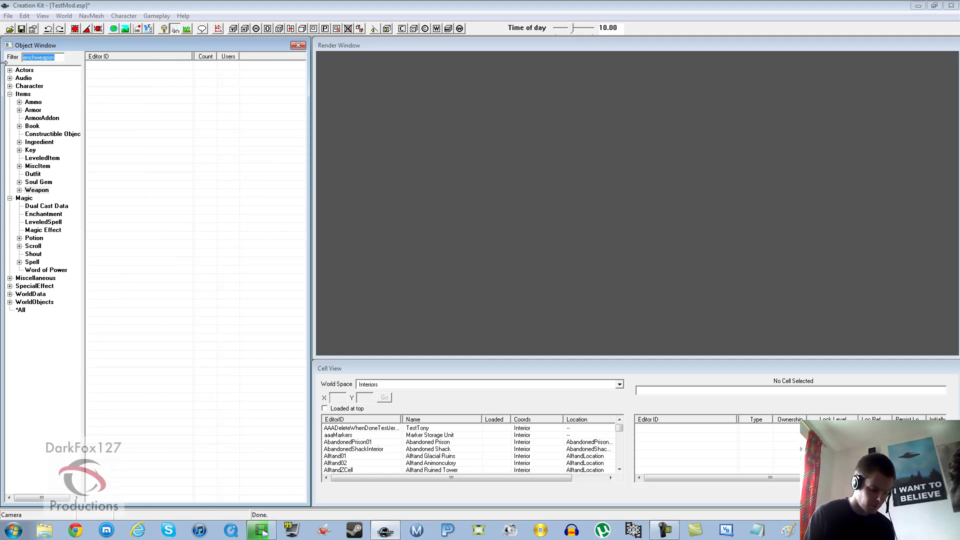
{"action": "type", "text": "sowrd"}
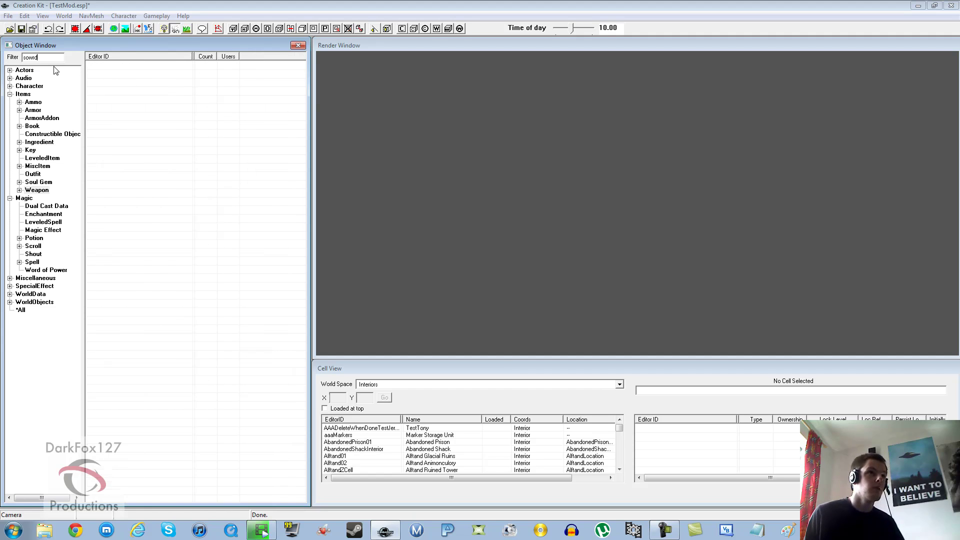
{"action": "key", "text": "BackSpace"}
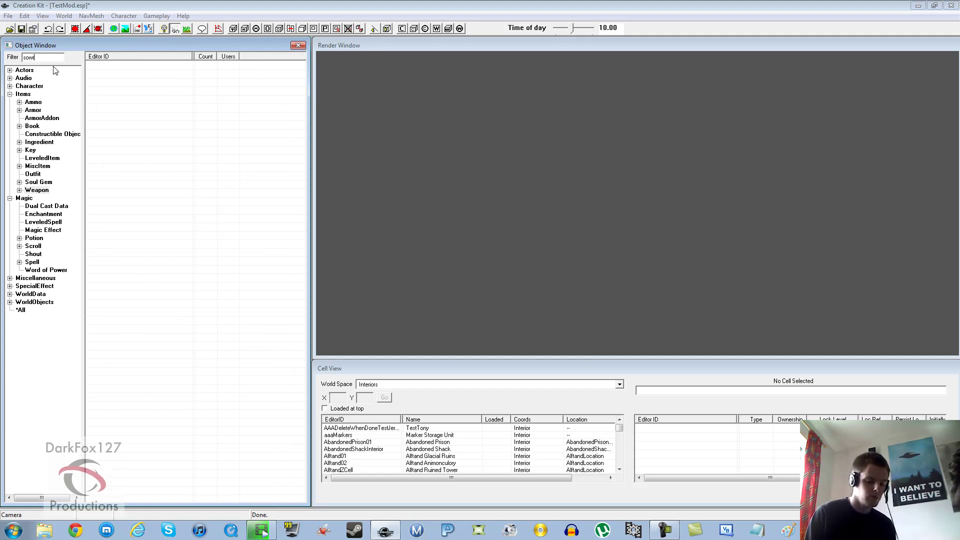
{"action": "key", "text": "BackSpace"}
{"action": "key", "text": "BackSpace"}
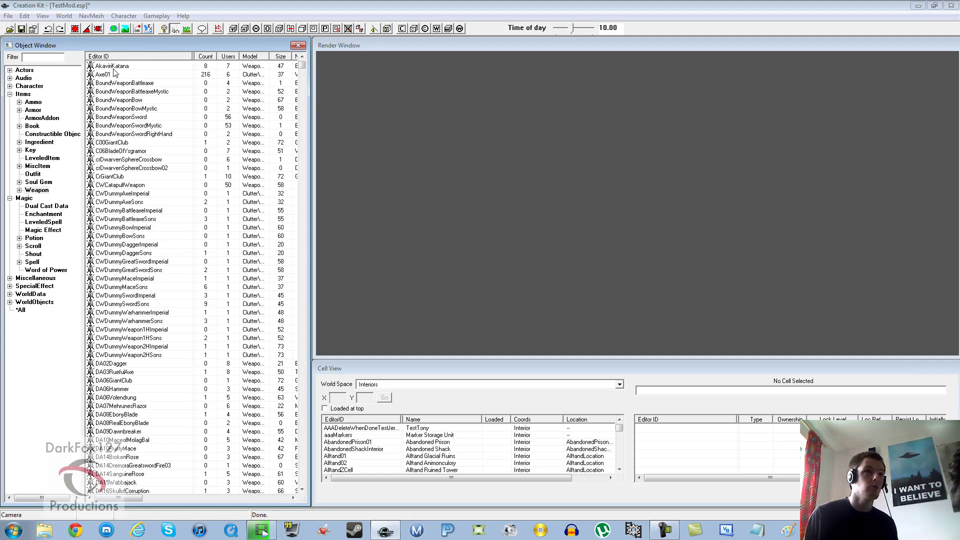
Step: Try EnchWeaponAbsorbMagicka06 on the AkaviriKatana, then cancel without saving the change
{"action": "double_click", "coordinate": [113, 66]}
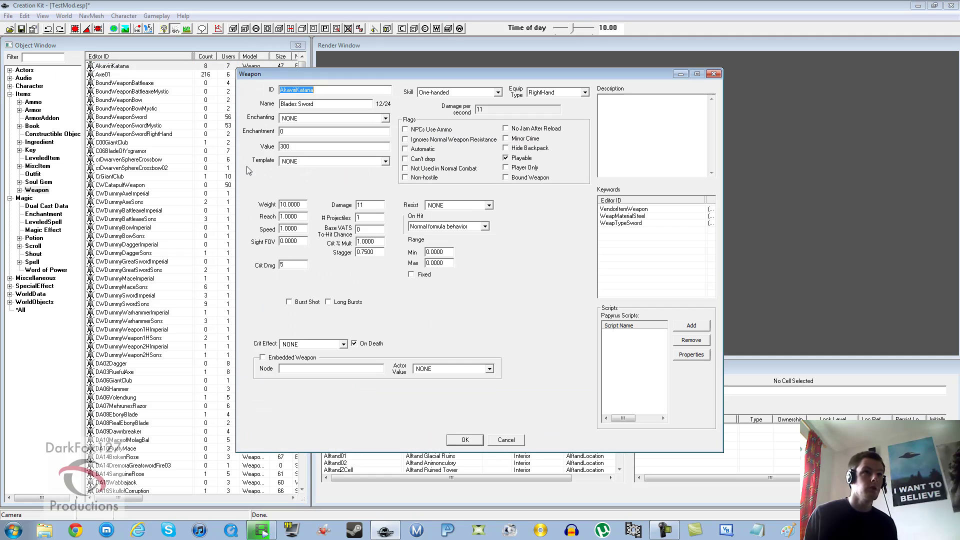
{"action": "left_click", "coordinate": [314, 119]}
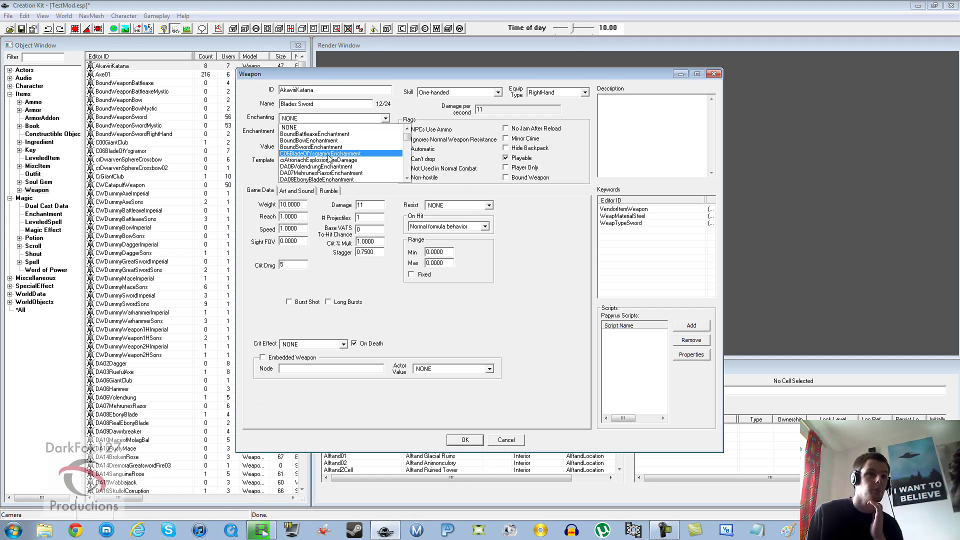
{"action": "type", "text": "enchw"}
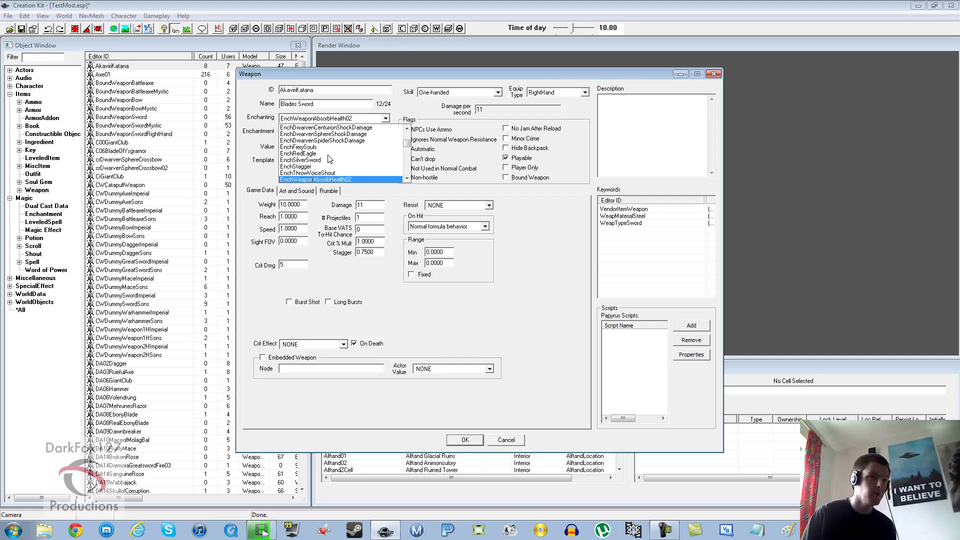
{"action": "key", "text": "Down"}
{"action": "key", "text": "Down"}
{"action": "key", "text": "Down"}
{"action": "key", "text": "Down"}
{"action": "key", "text": "Down"}
{"action": "key", "text": "Down"}
{"action": "key", "text": "Down"}
{"action": "key", "text": "Down"}
{"action": "key", "text": "Down"}
{"action": "key", "text": "Down"}
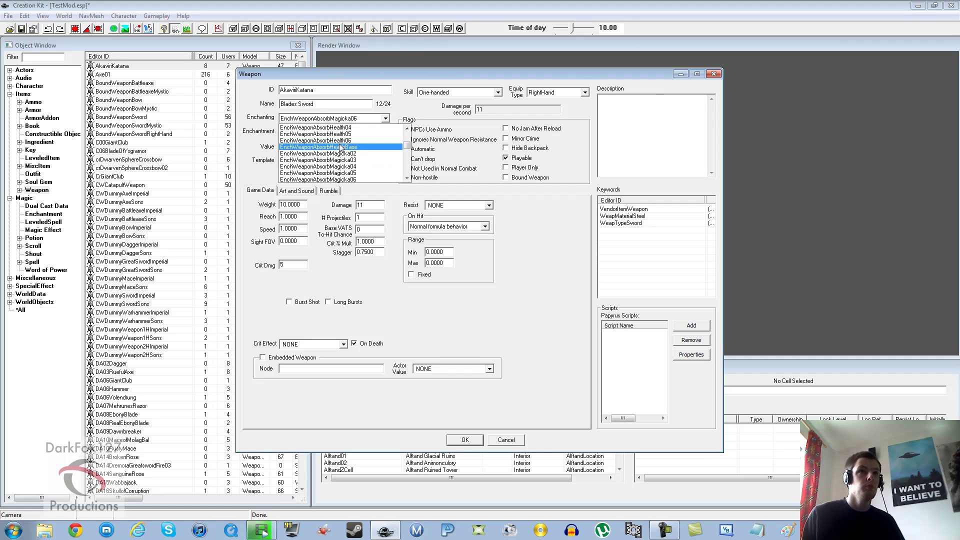
{"action": "left_click", "coordinate": [574, 208]}
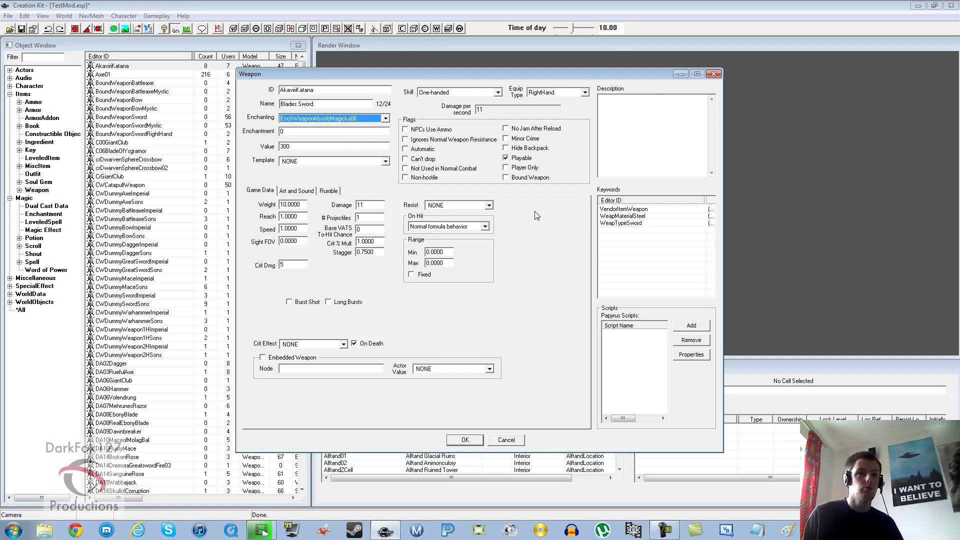
{"action": "left_click", "coordinate": [496, 443]}
{"action": "left_click", "coordinate": [221, 253]}
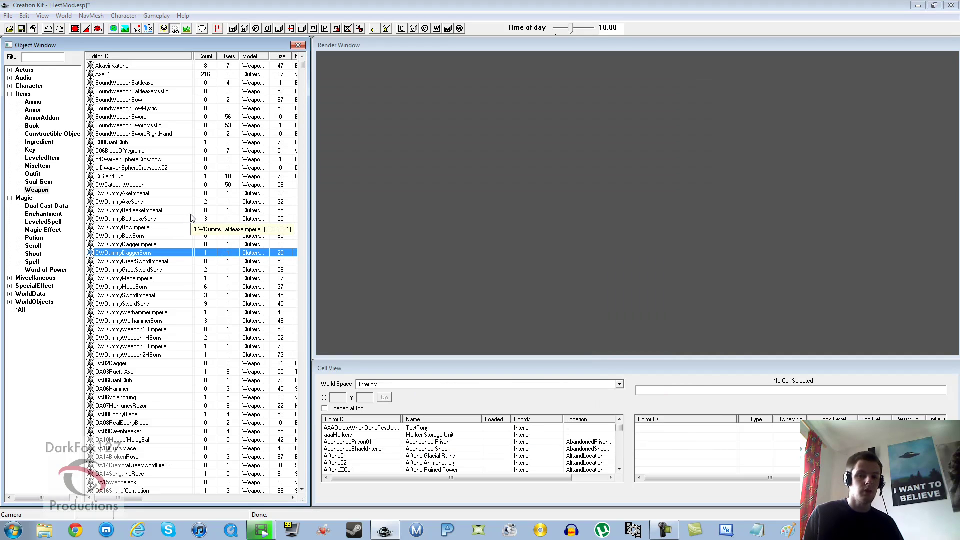
{"action": "left_click", "coordinate": [176, 178]}
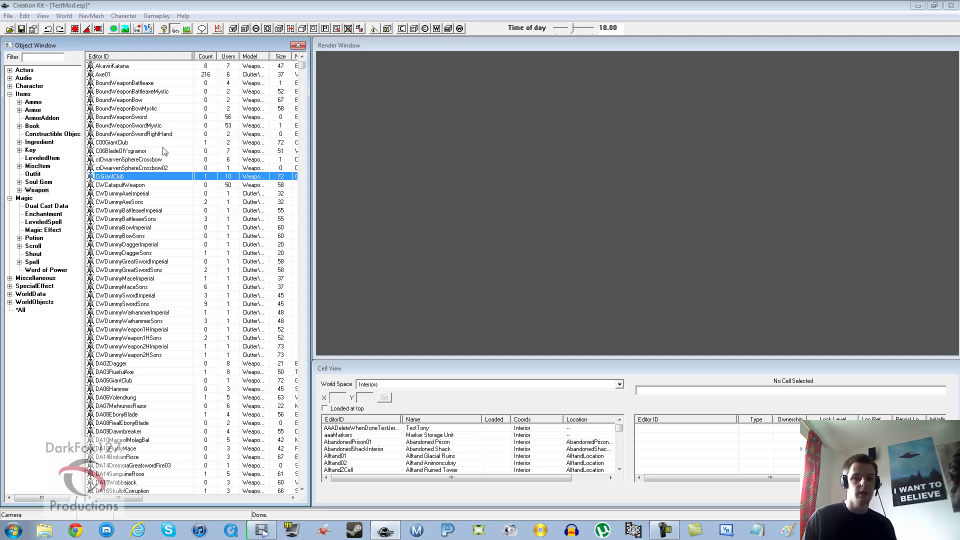
{"action": "left_click", "coordinate": [169, 134]}
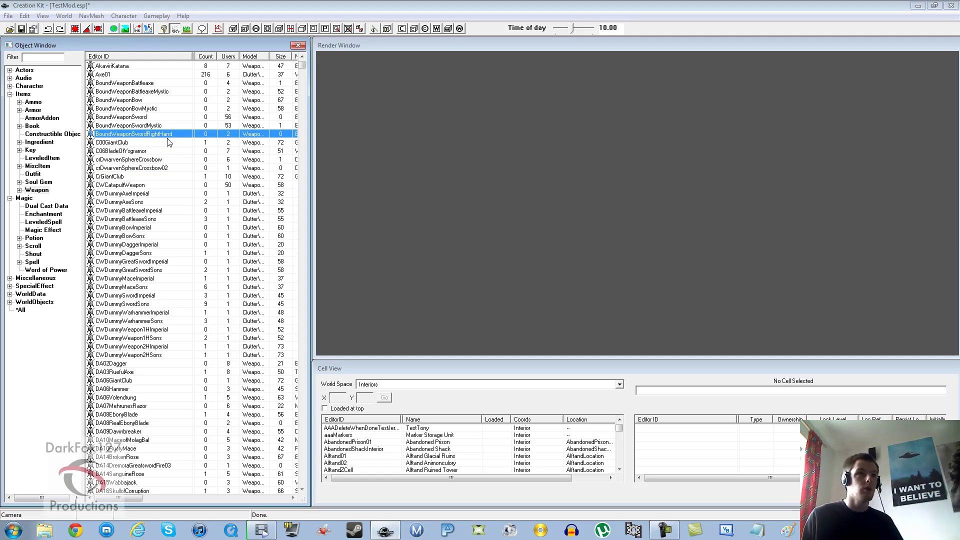